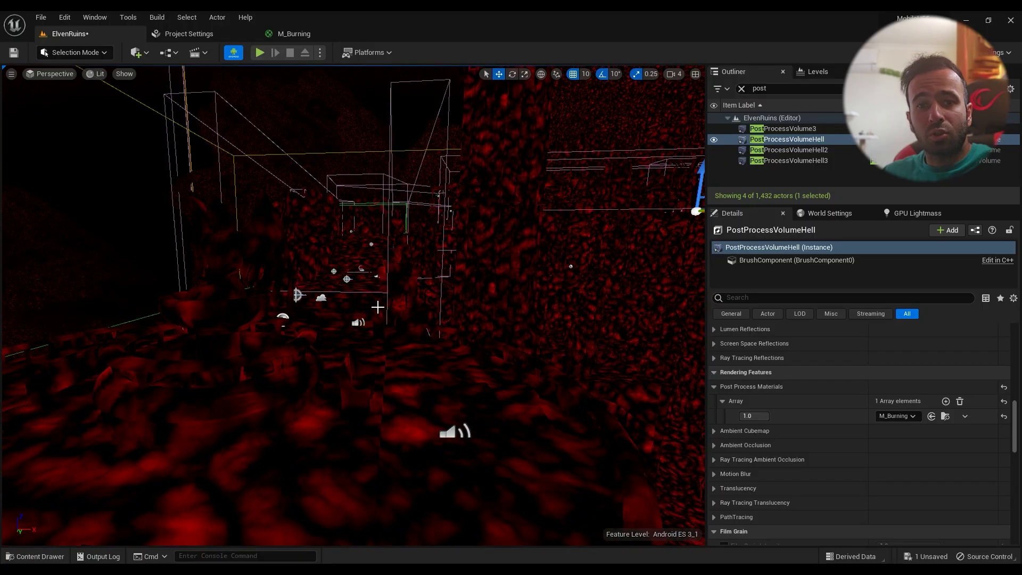
Step: Fly the camera through the red-burning ElvenRuins level and turn the view across the volume boxes
right_drag(418, 335, 434, 340)
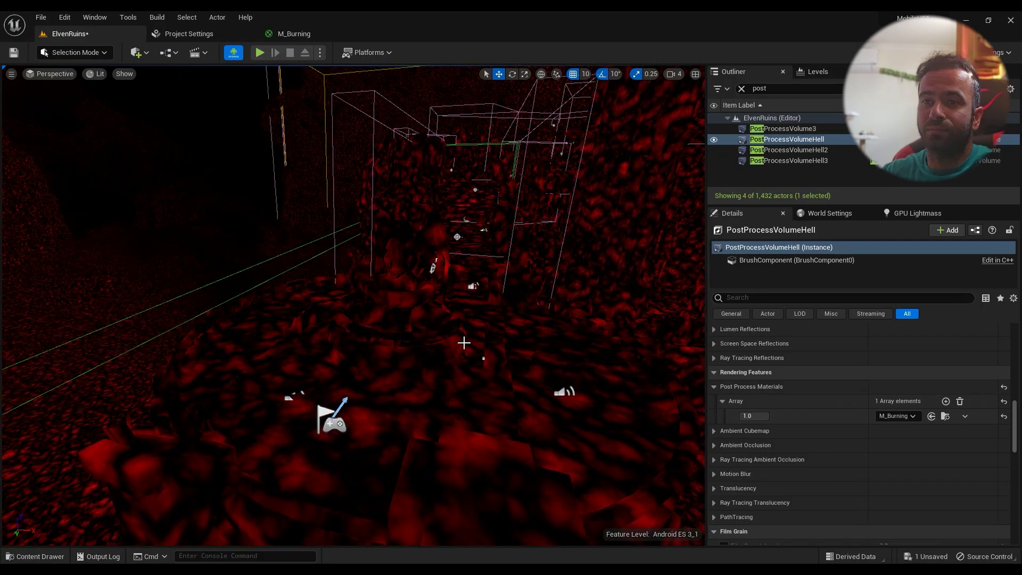
right_drag(483, 338, 443, 217)
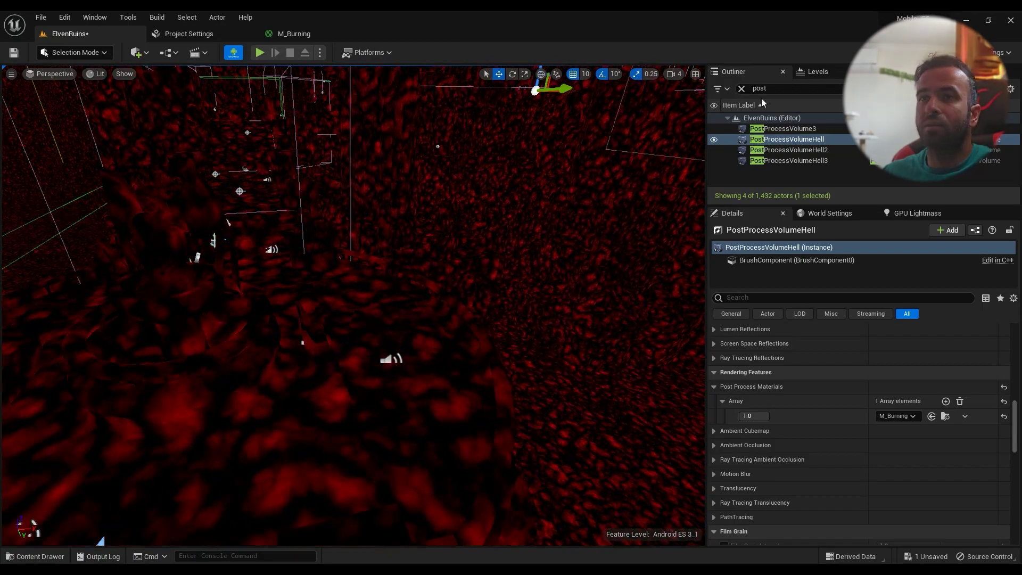
click(741, 88)
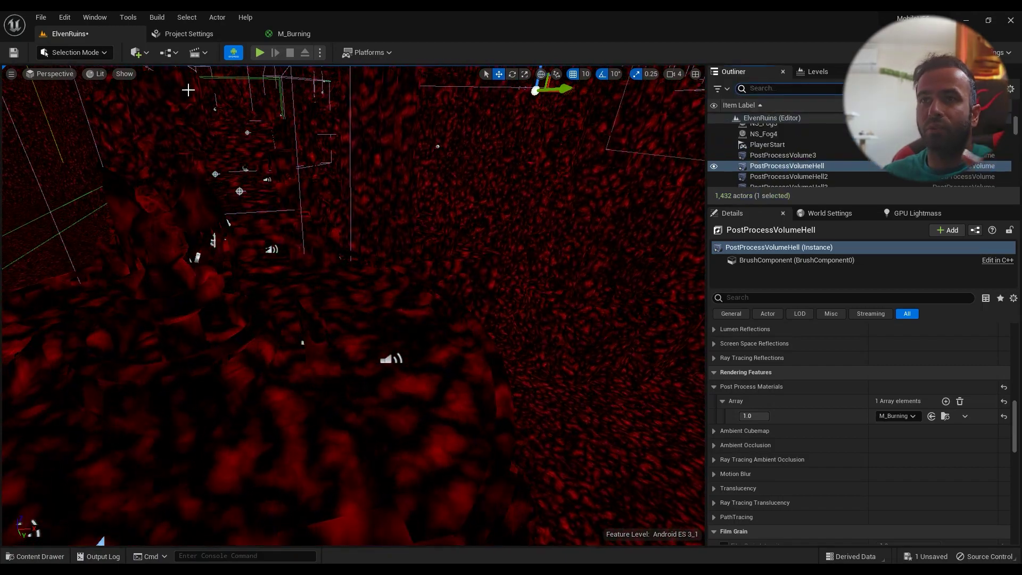
click(140, 52)
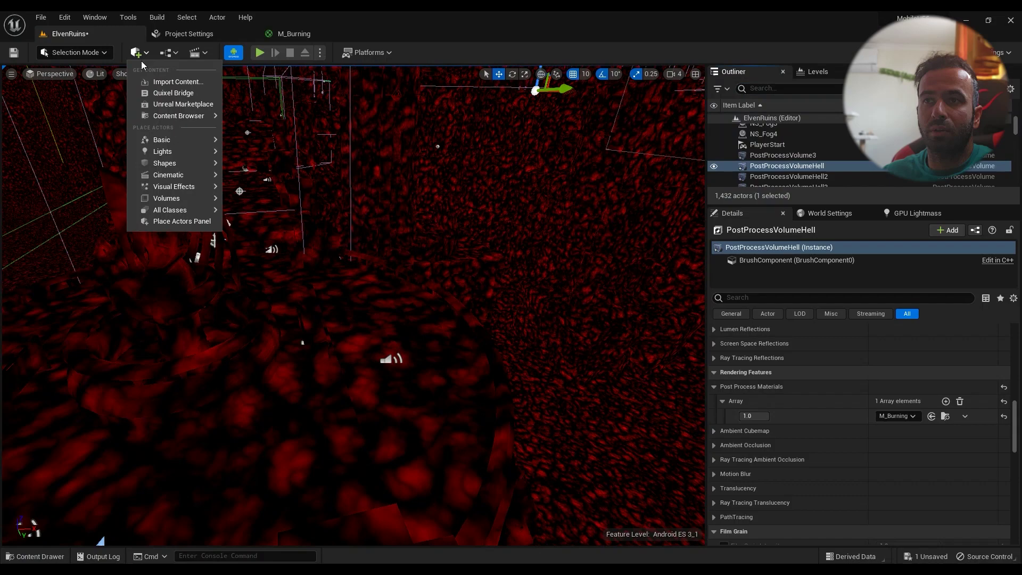
text(post)
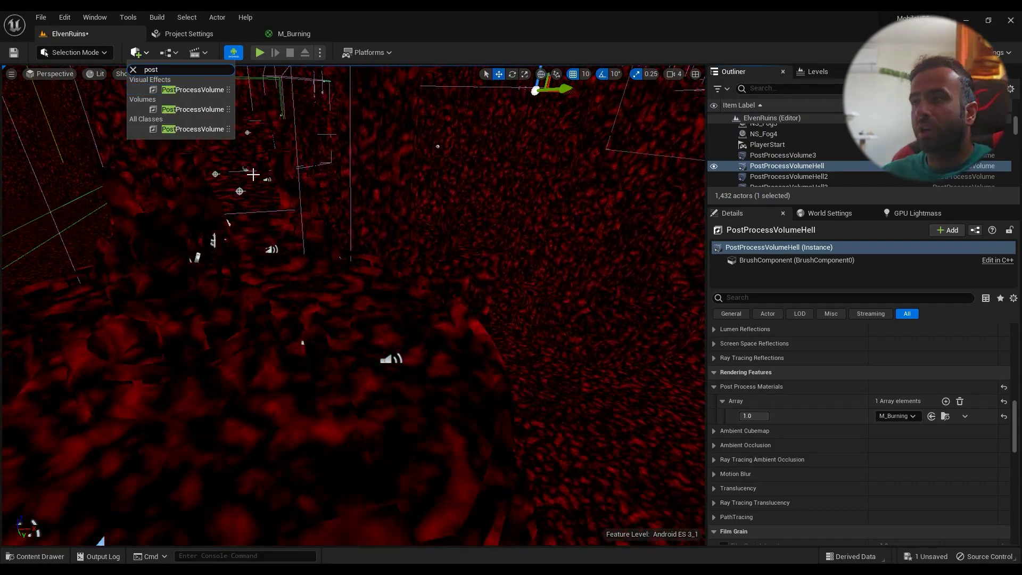
click(834, 176)
click(831, 171)
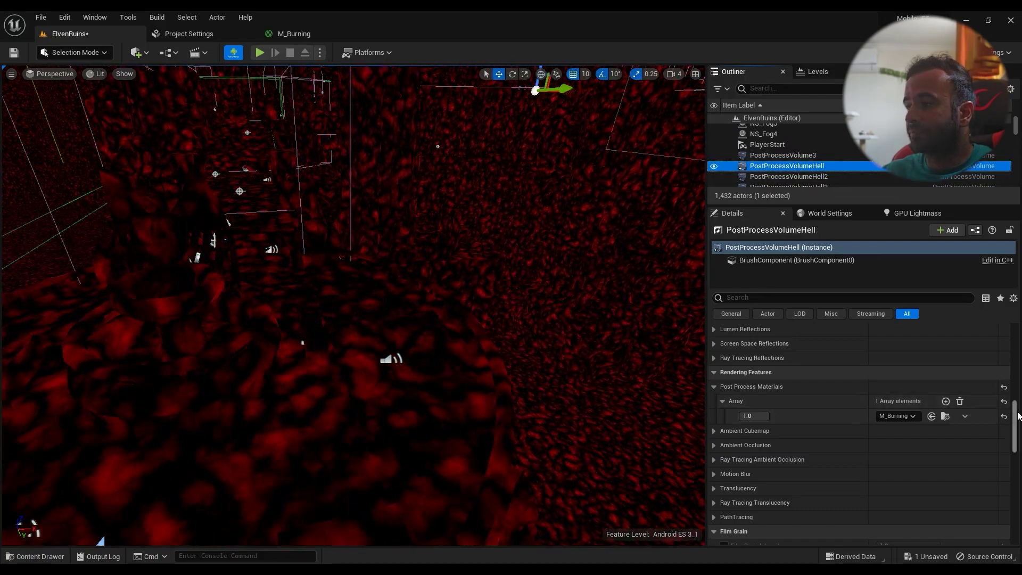
drag(1017, 418, 1018, 489)
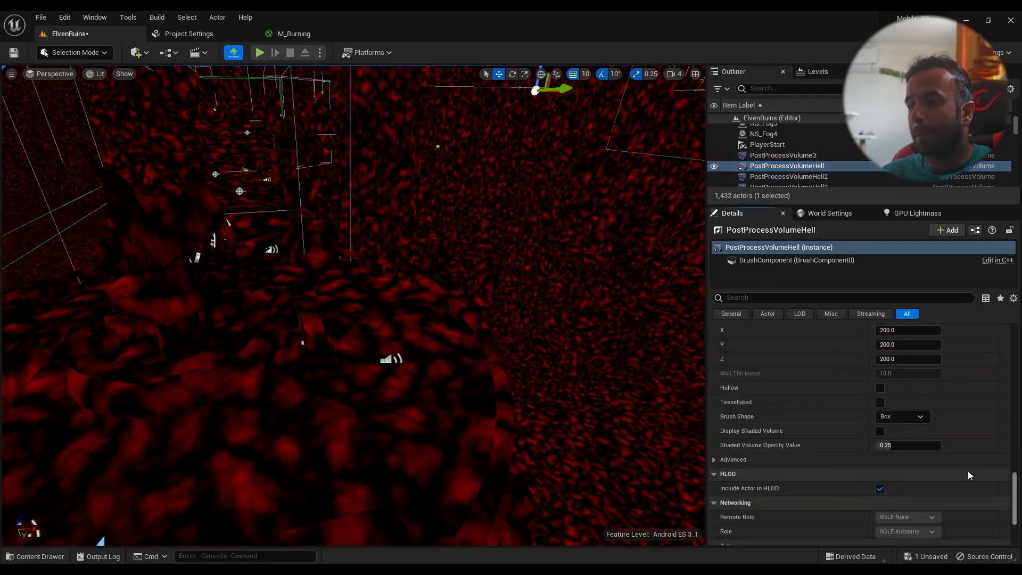
scroll(794, 437, down, 2)
scroll(794, 438, up, 6)
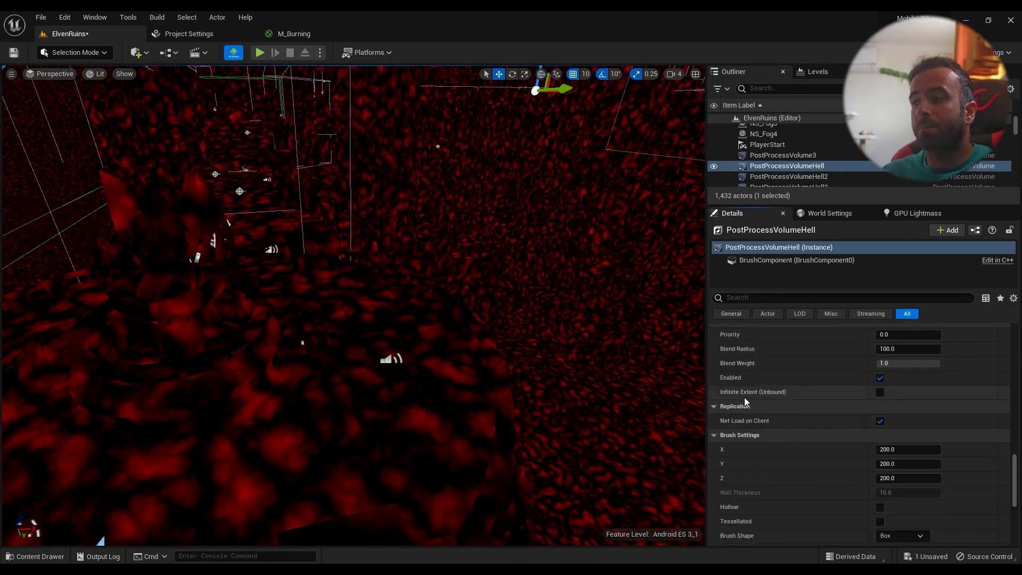
mouse_move(427, 336)
right_down()
mouse_move(399, 341)
mouse_move(413, 336)
mouse_move(424, 363)
mouse_move(414, 322)
right_up()
right_drag(316, 239, 316, 236)
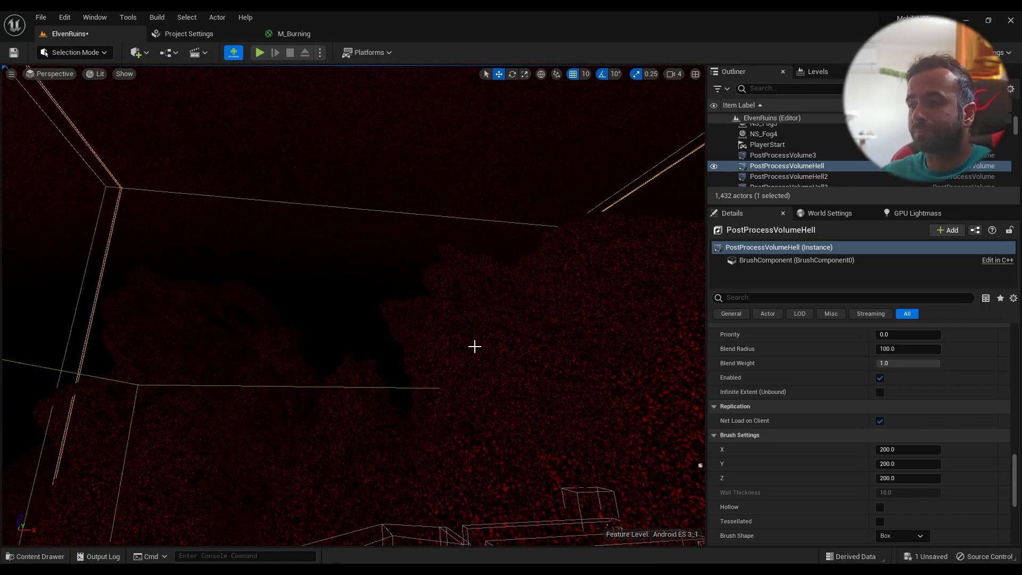
right_drag(518, 344, 520, 362)
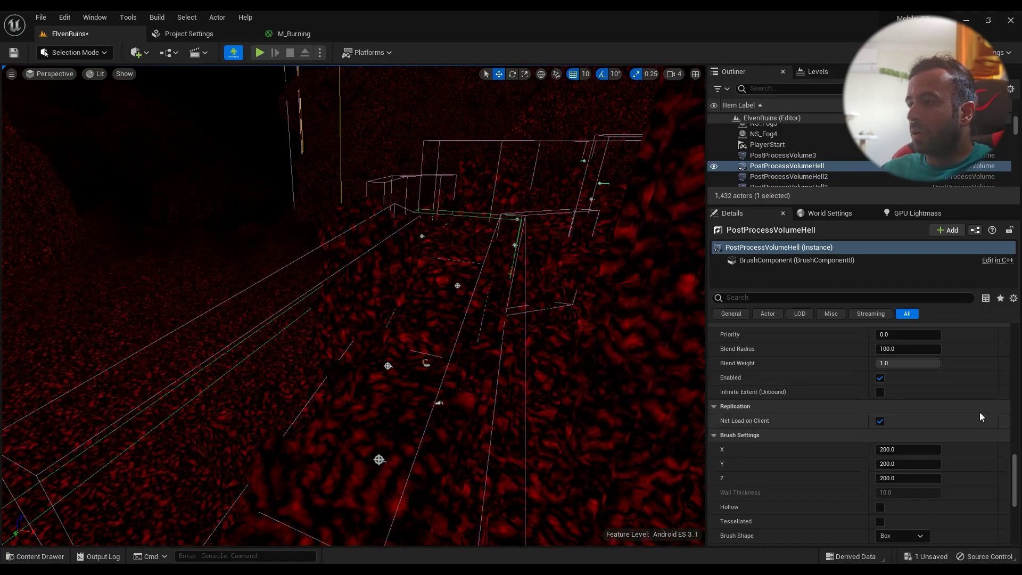
Step: Filter Details by 'materi' and locate M_Burning in the StarterContent Materials folder
text(mat)
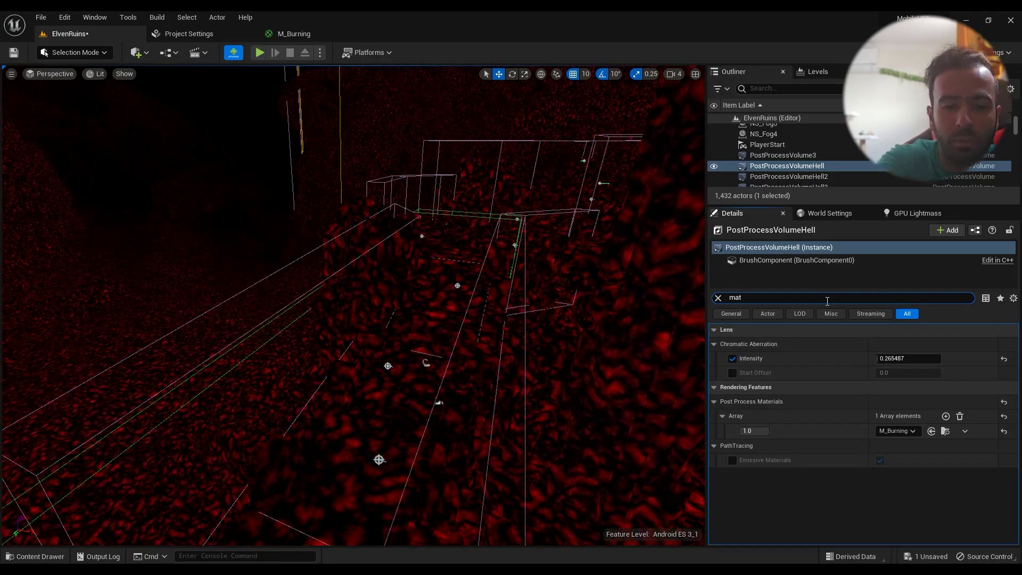
text(eri)
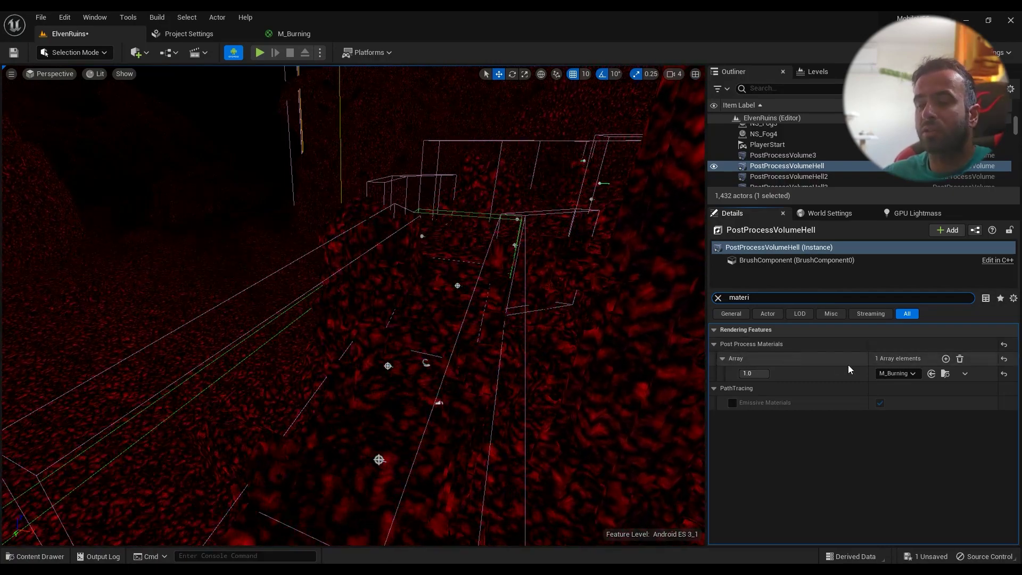
click(945, 374)
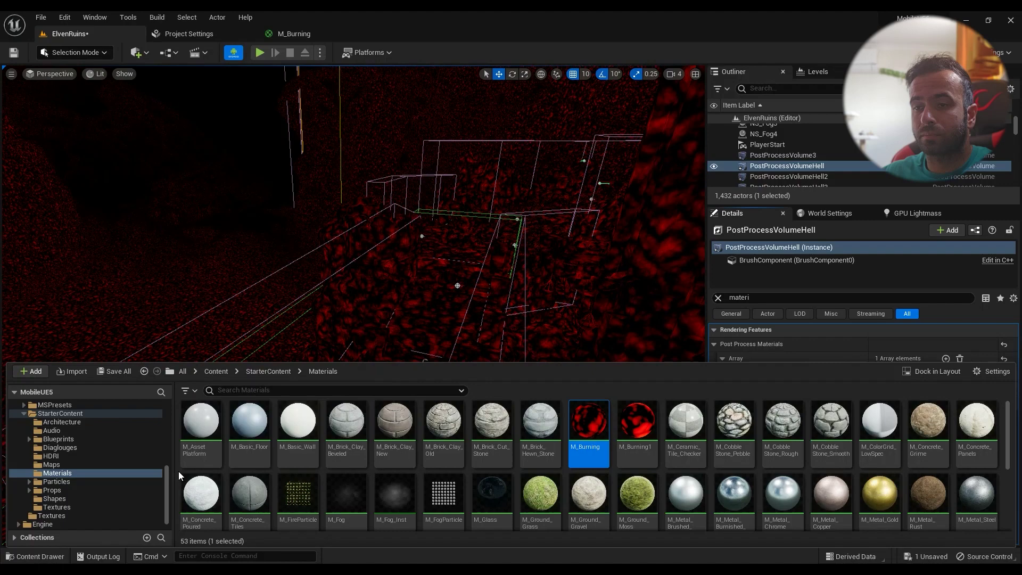
scroll(1010, 436, down, 3)
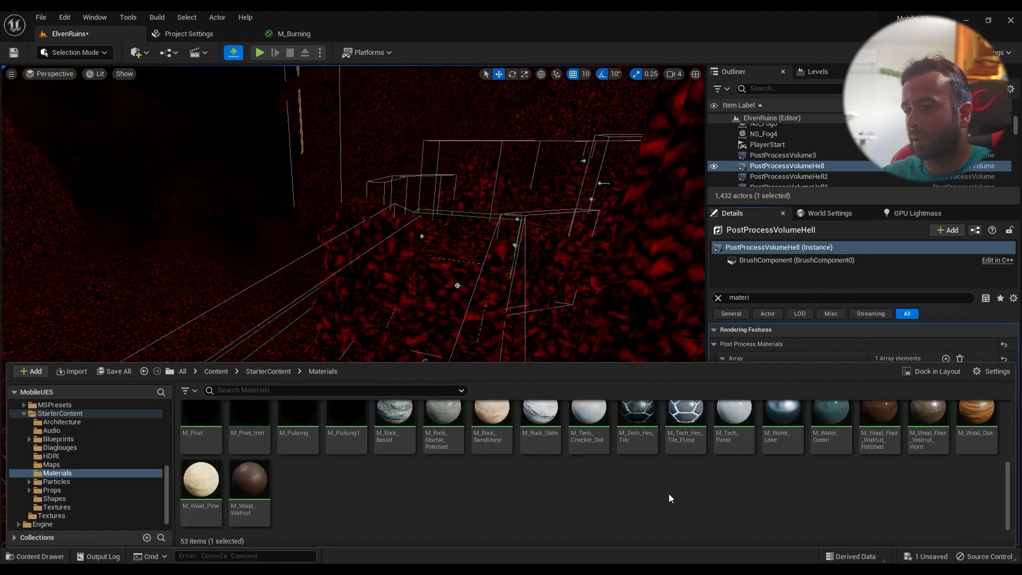
right_click(568, 482)
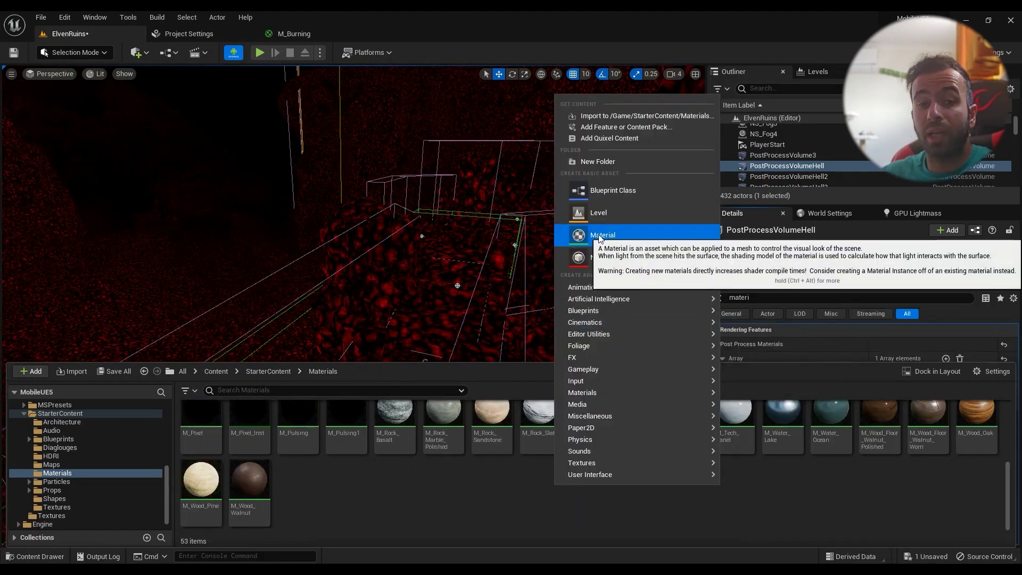
click(617, 508)
scroll(618, 509, up, 5)
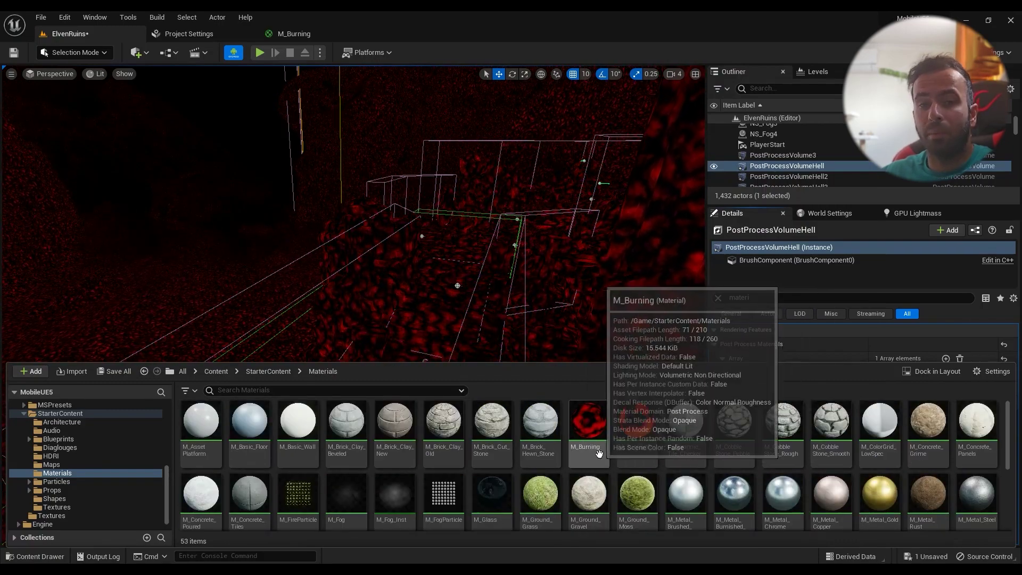
Step: Open the M_Burning material graph and pan to the world position and time nodes
click(299, 35)
right_drag(511, 222, 329, 294)
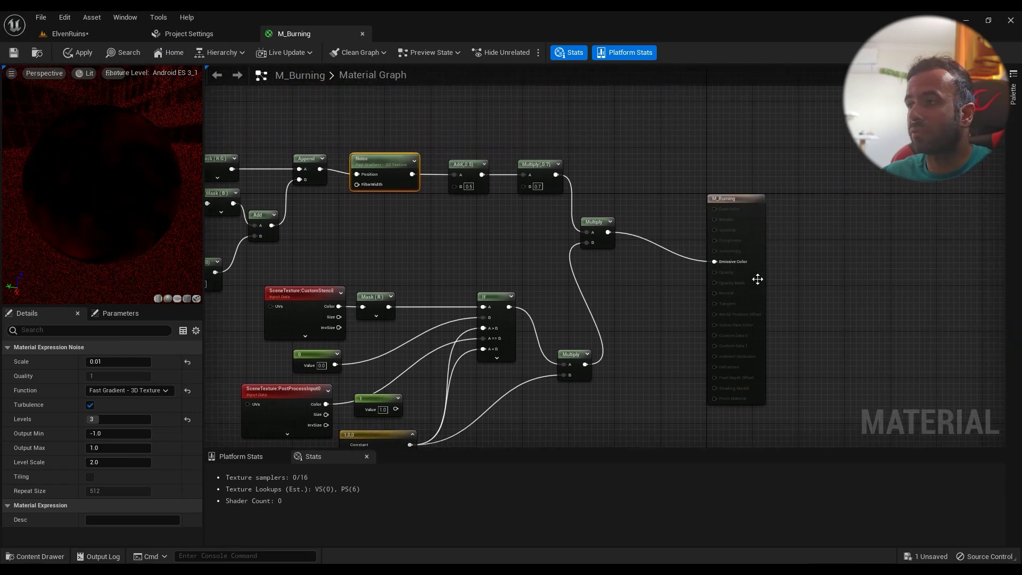
click(754, 276)
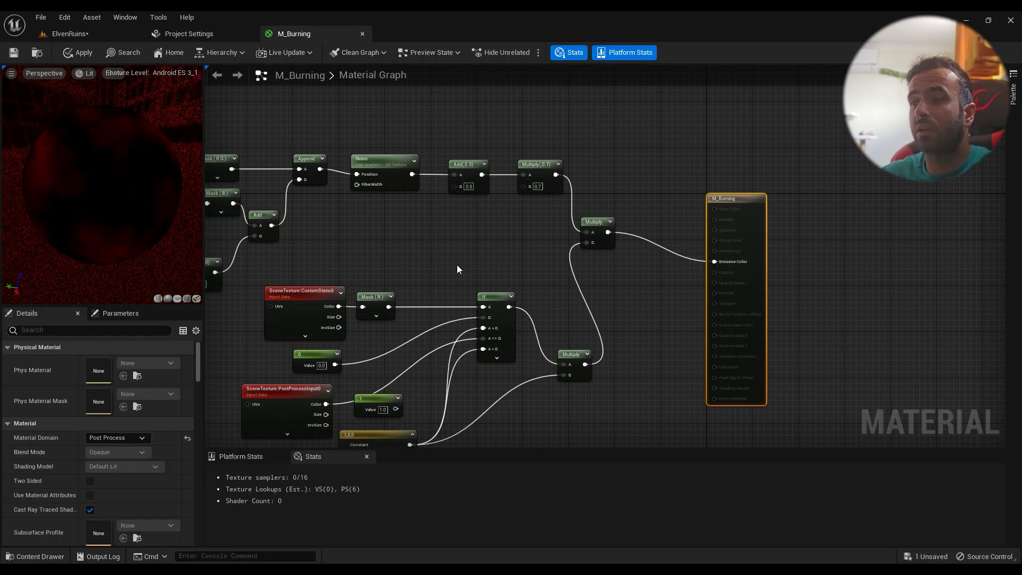
right_drag(383, 223, 645, 226)
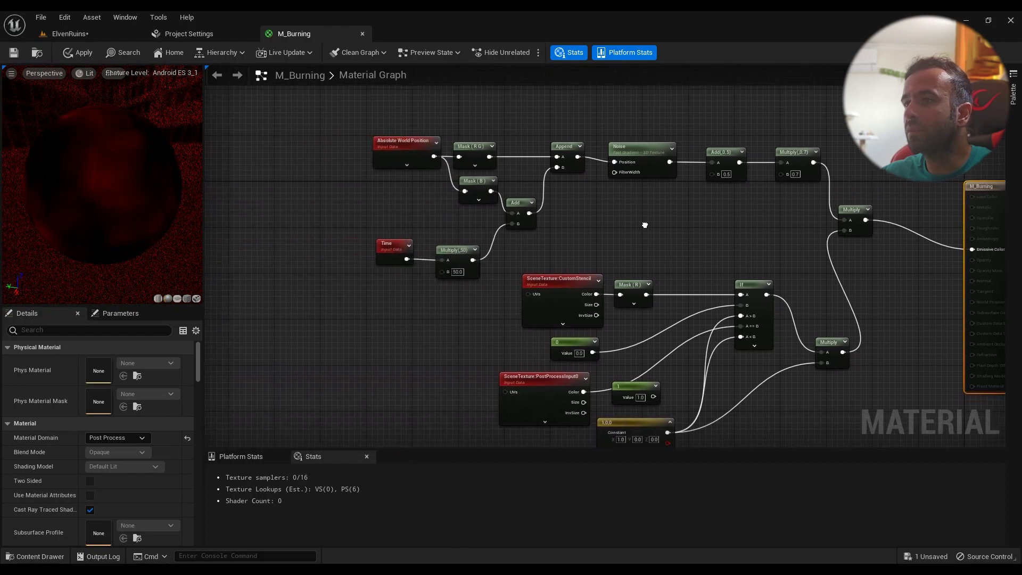
right_drag(467, 135, 462, 309)
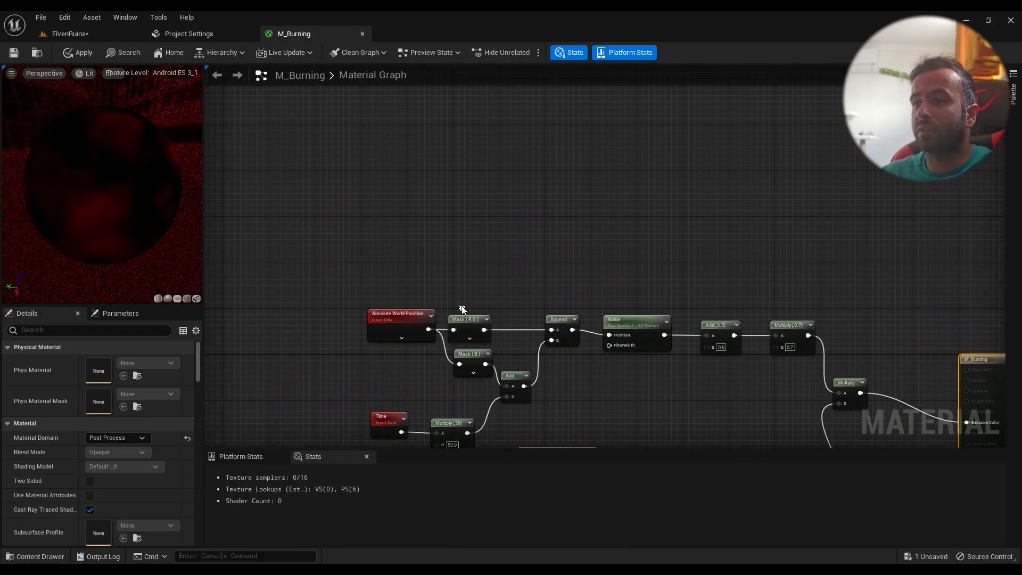
Step: Add an Absolute World Position node, searching 'world', in the space above the noise chain
right_click(373, 207)
text(w)
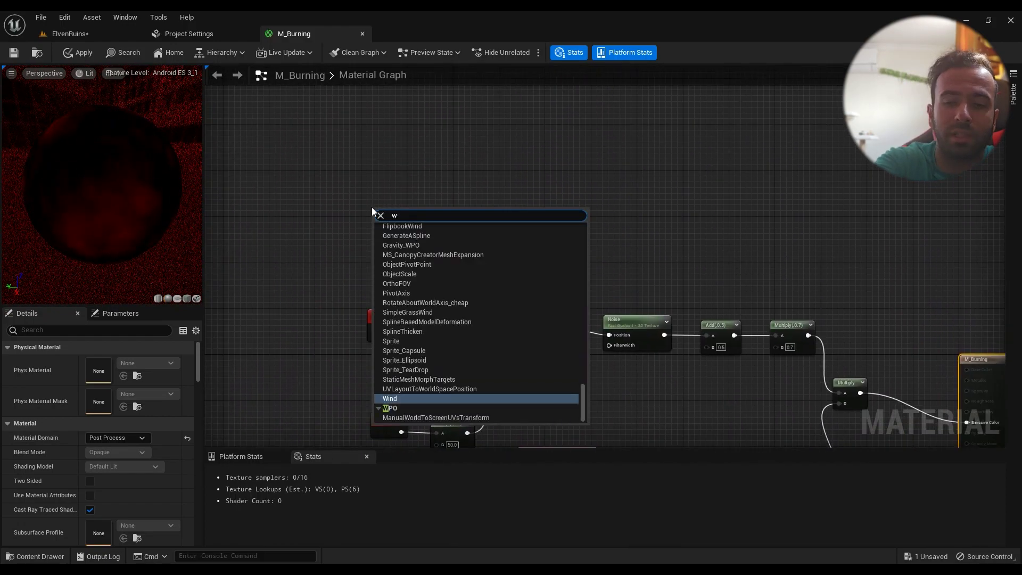
text(orld)
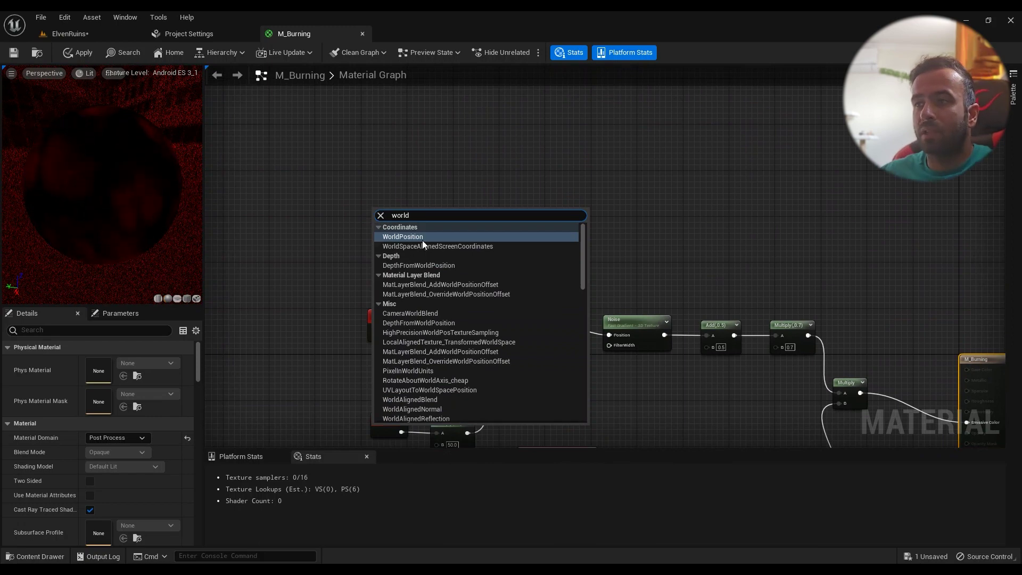
click(412, 237)
scroll(423, 282, up, 3)
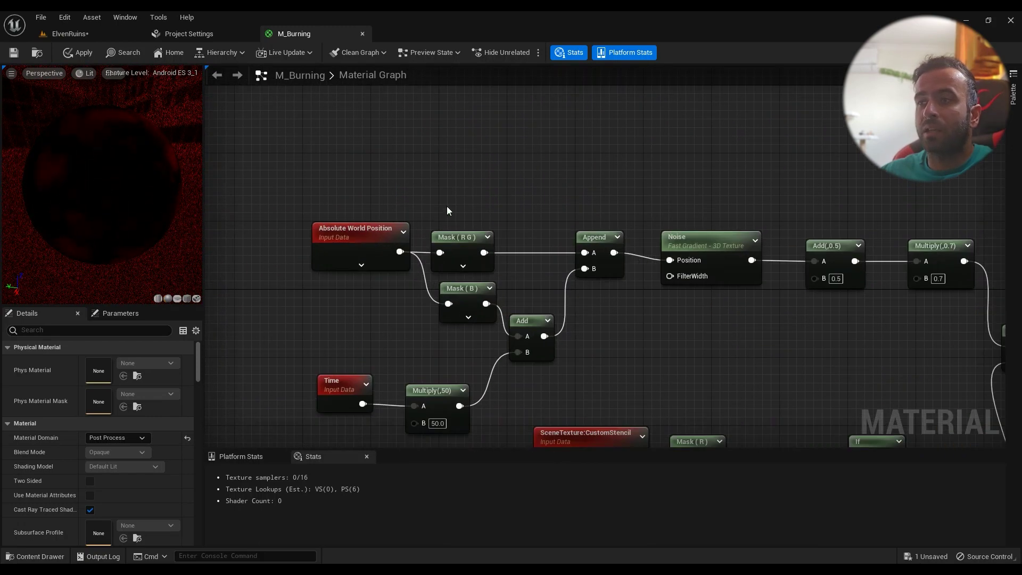
right_click(357, 124)
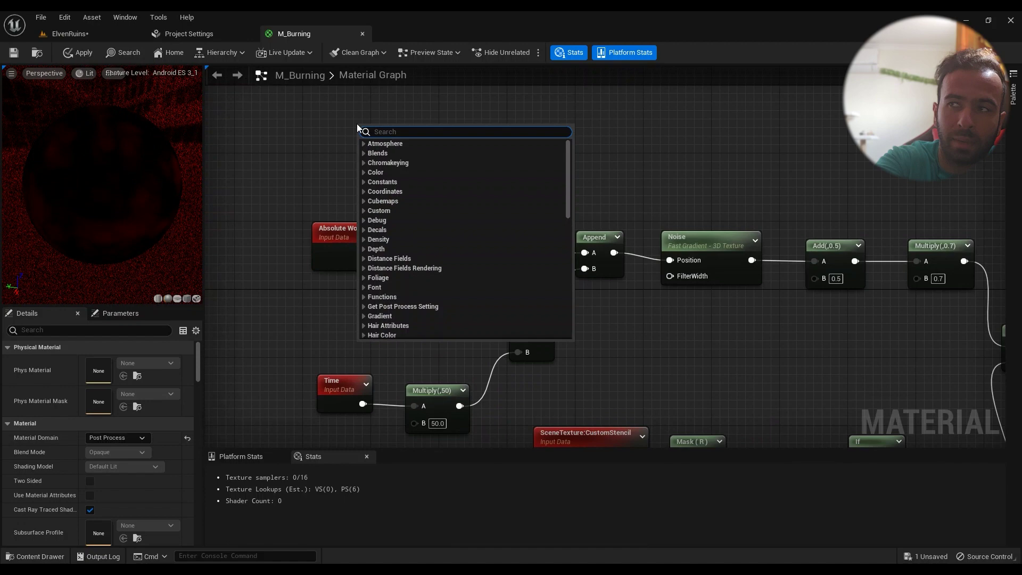
text(mask)
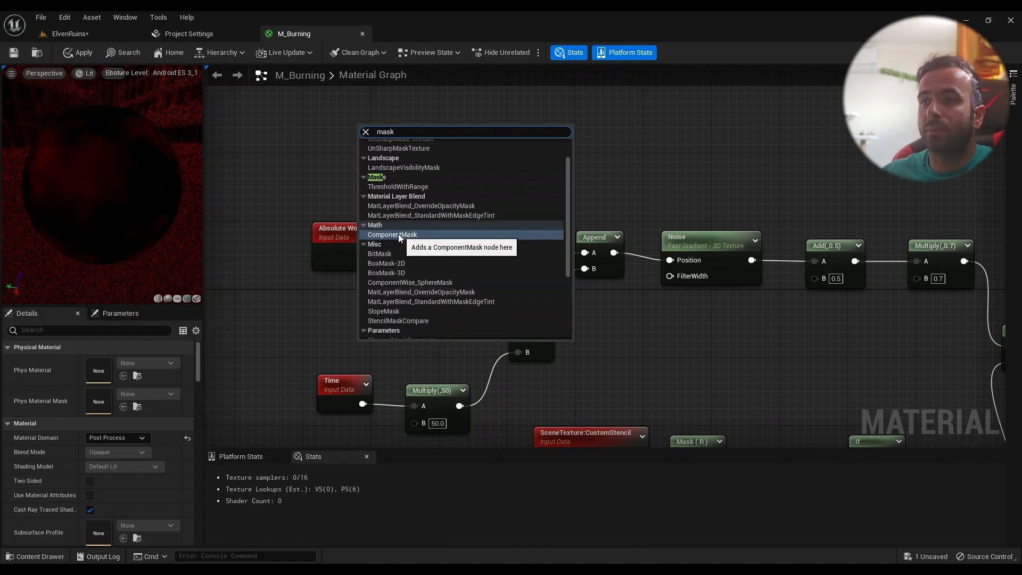
click(414, 235)
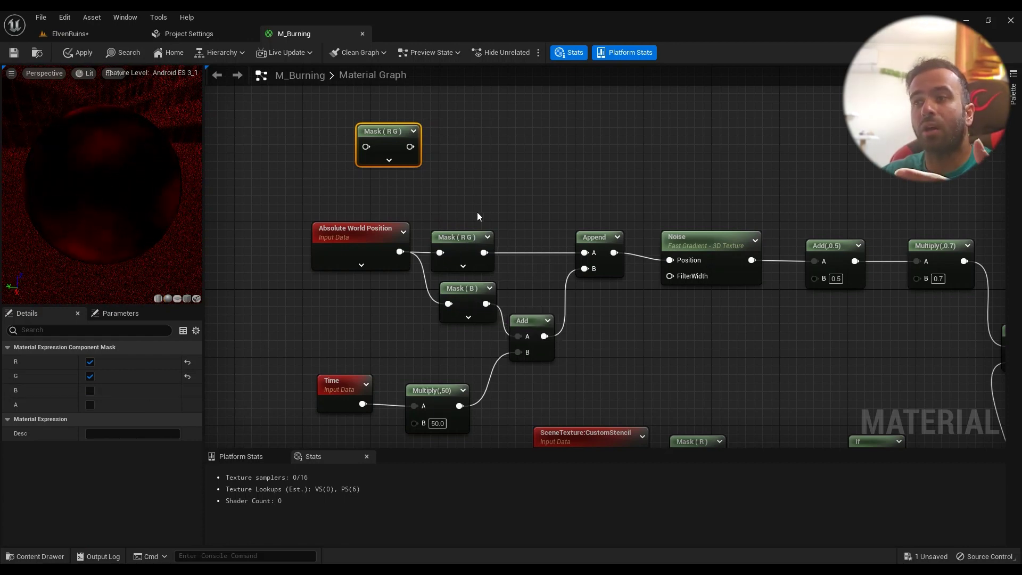
drag(497, 209, 438, 300)
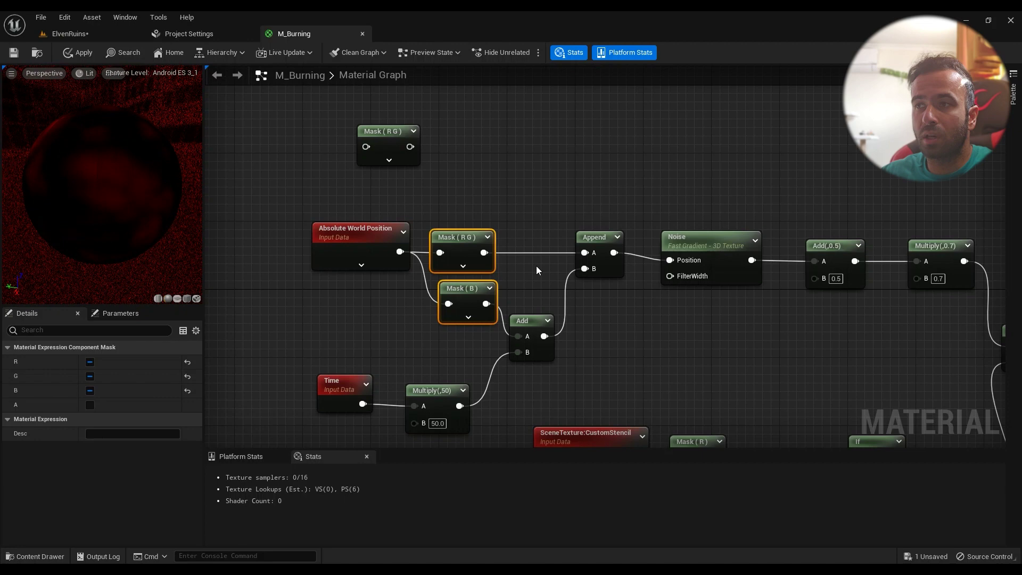
click(461, 237)
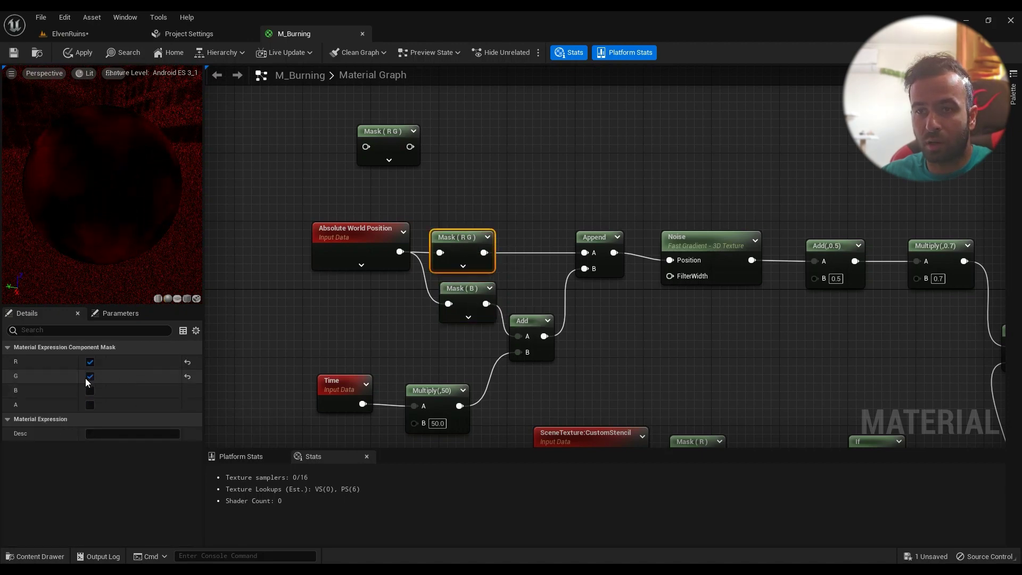
click(450, 289)
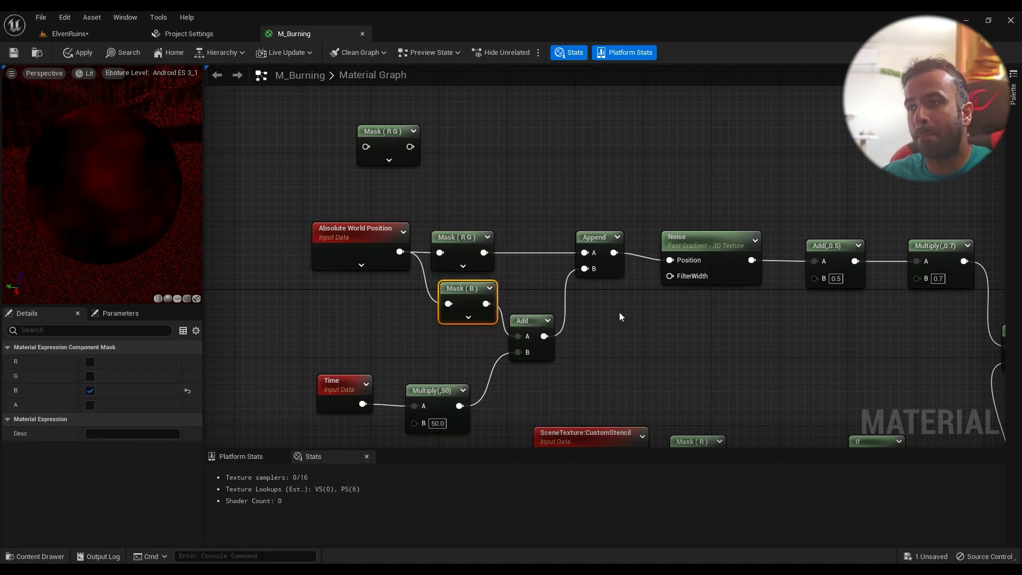
drag(483, 252, 521, 248)
text(appen)
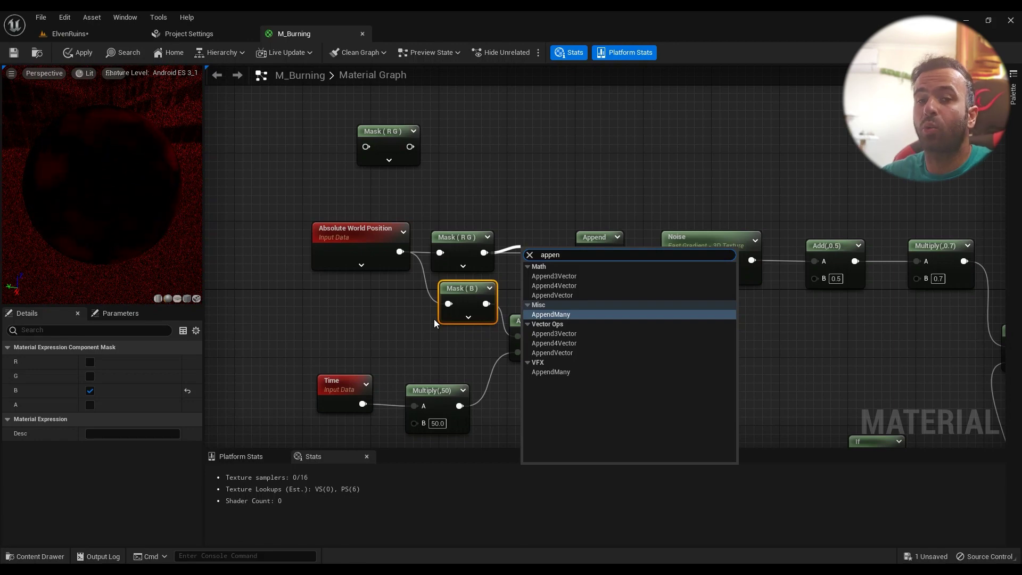
click(567, 295)
drag(557, 249, 555, 173)
key(Delete)
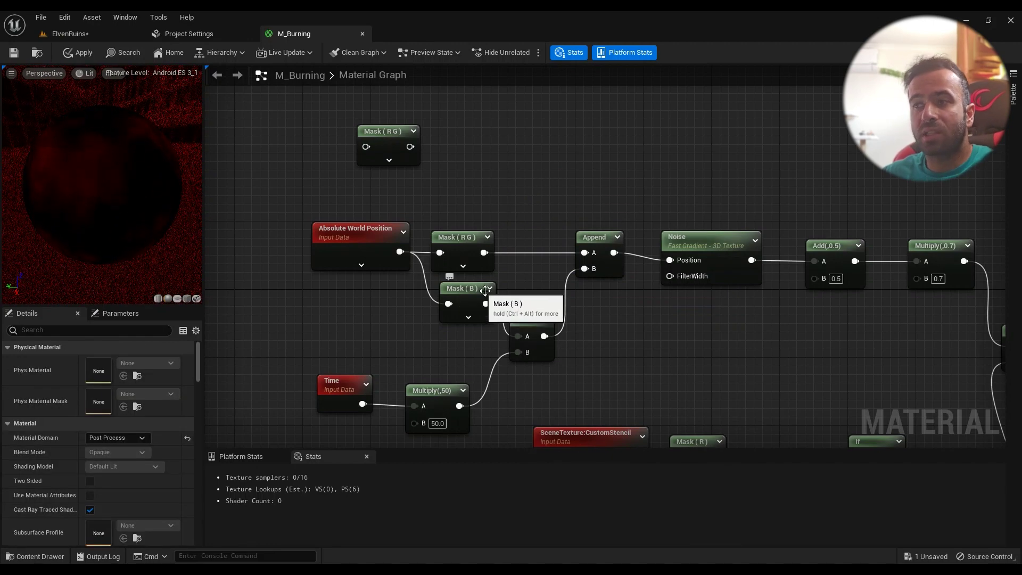
right_drag(462, 310, 415, 212)
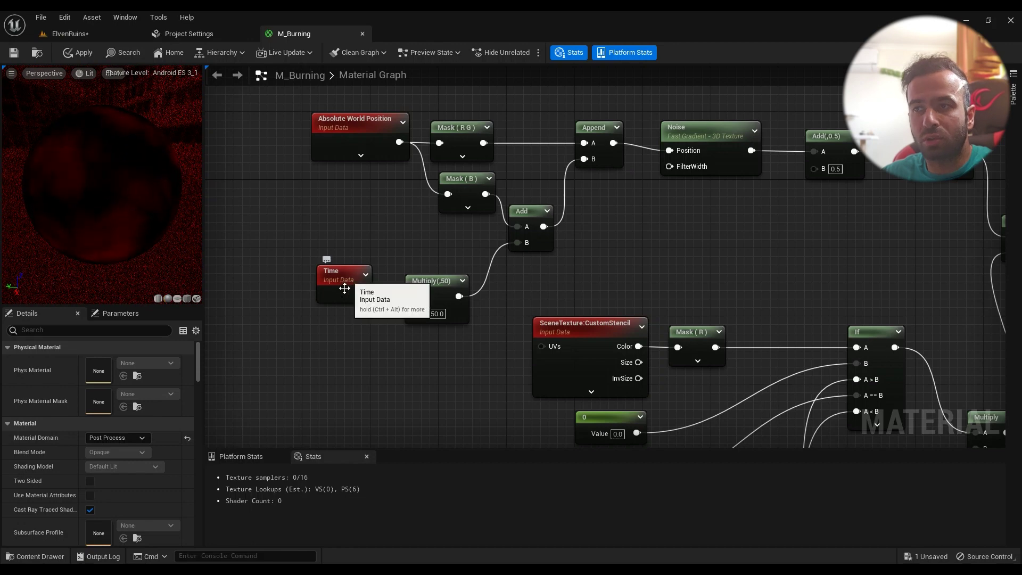
Step: Add a Time node and wire it into input A of Multiply(,50)
right_click(304, 350)
text(time)
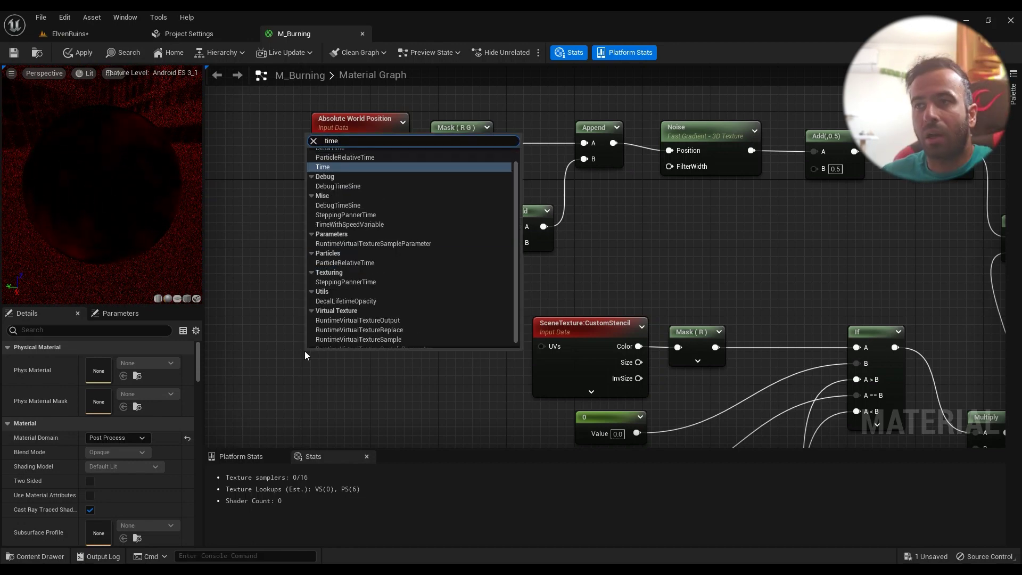
key(Return)
drag(362, 294, 445, 294)
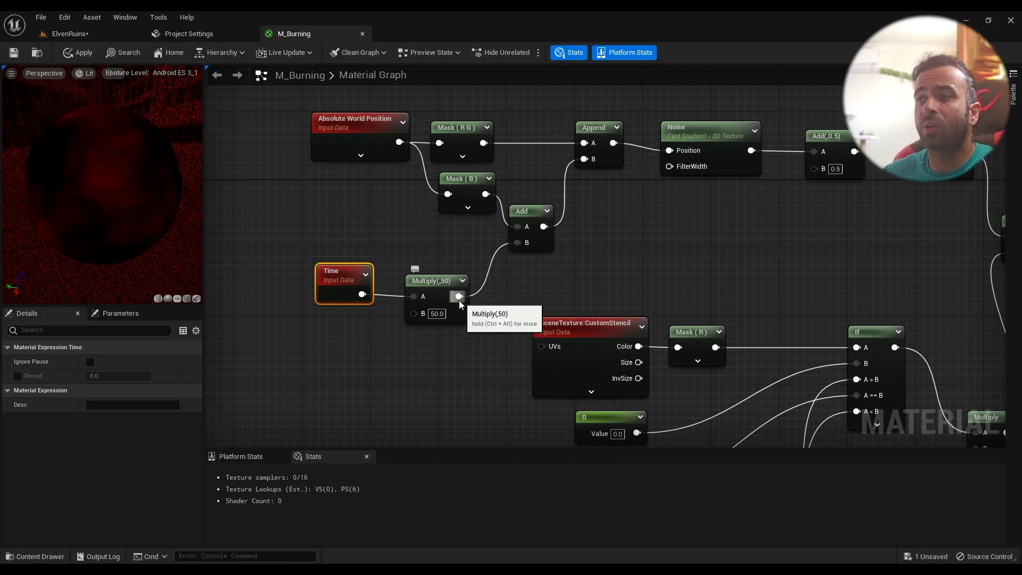
Step: Bring Multiply(,0.7) into view and show the Noise node's settings in Details
drag(459, 296, 535, 302)
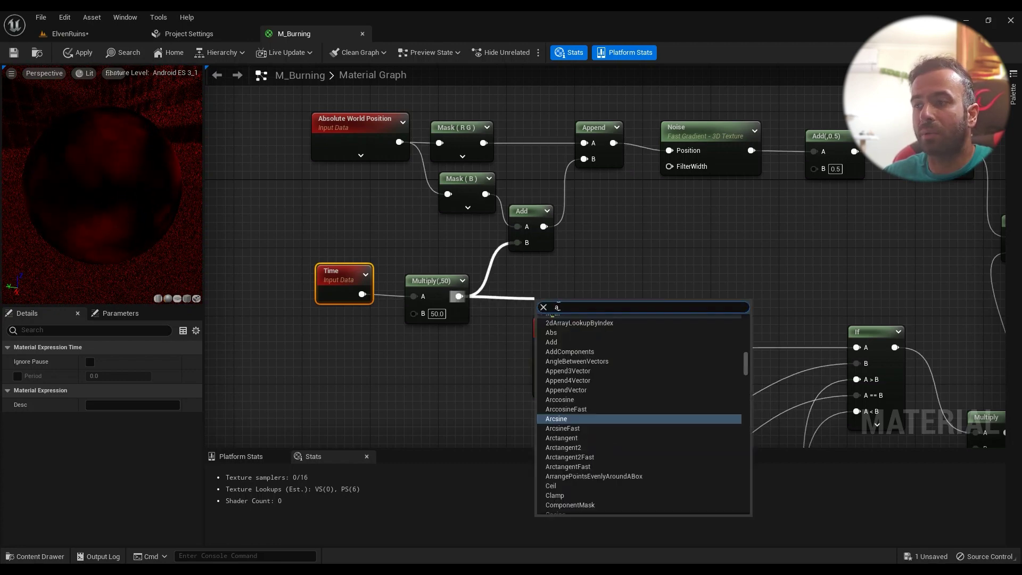
text(add)
key(Escape)
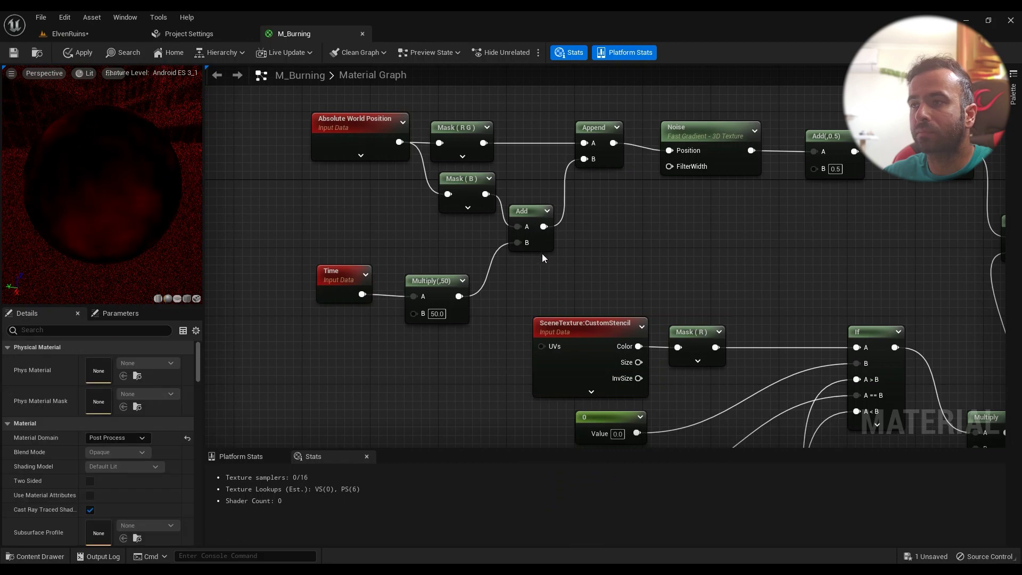
right_drag(583, 230, 524, 294)
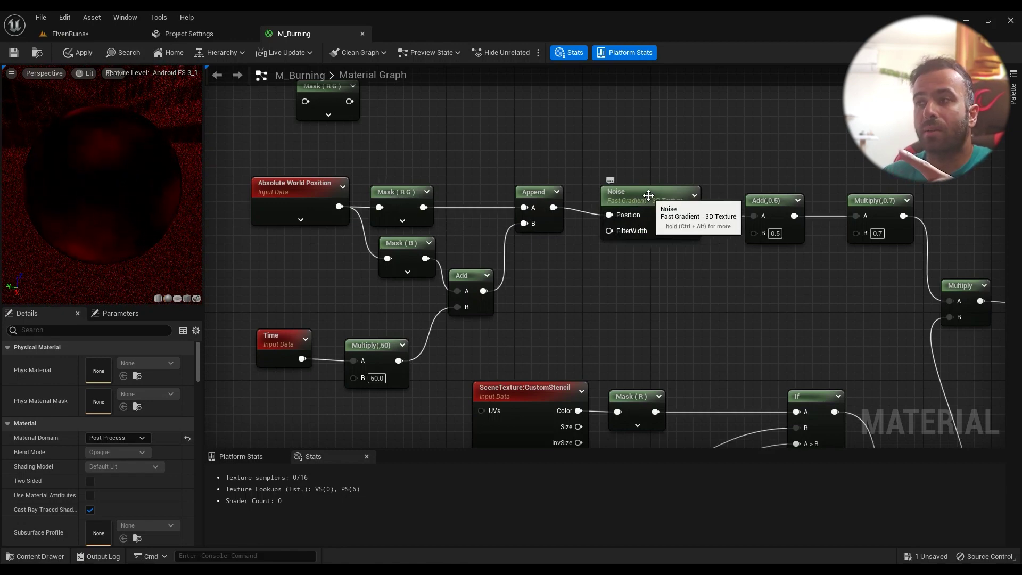
click(648, 195)
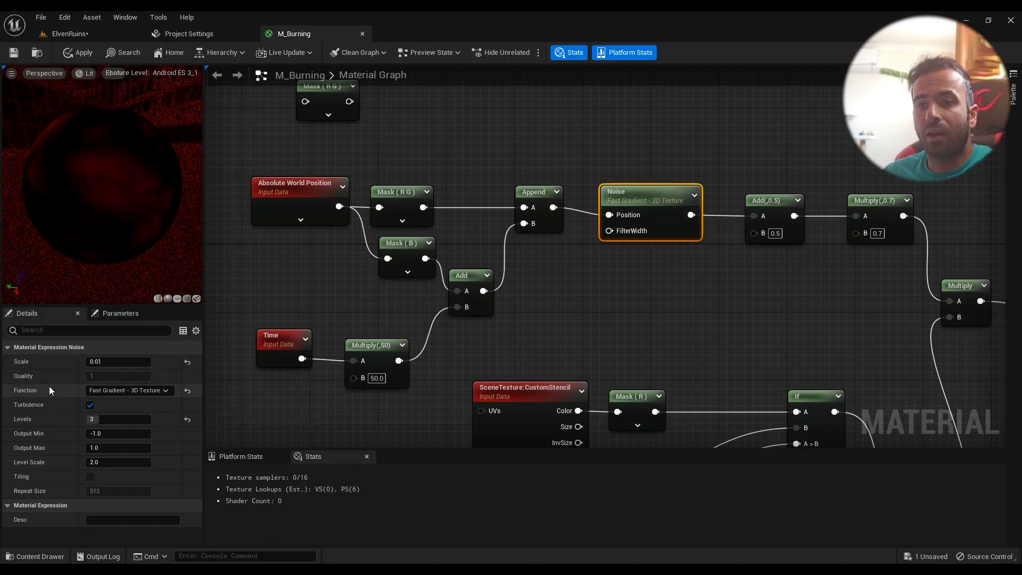
click(134, 393)
click(134, 393)
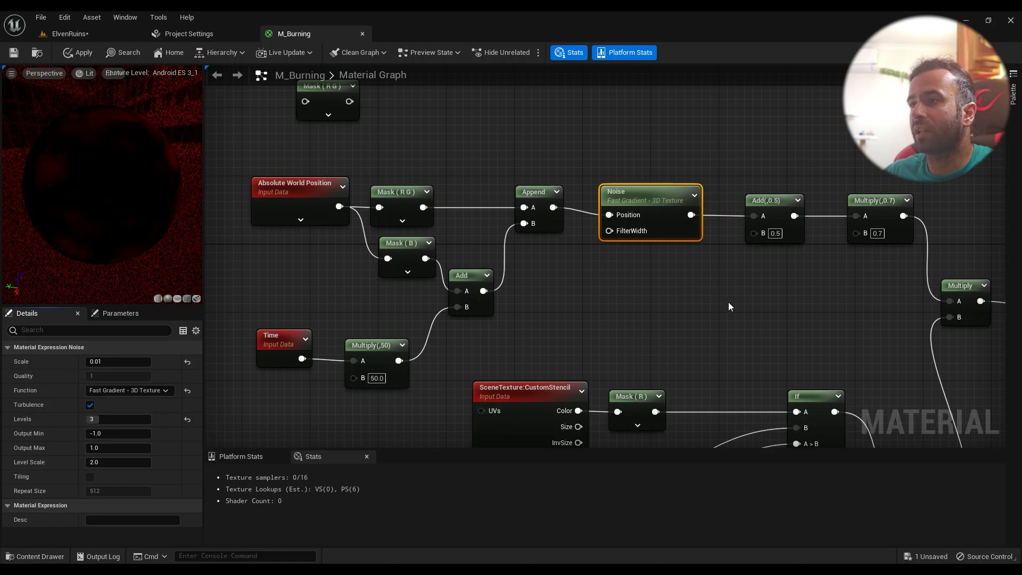
right_drag(730, 307, 571, 330)
drag(395, 245, 447, 281)
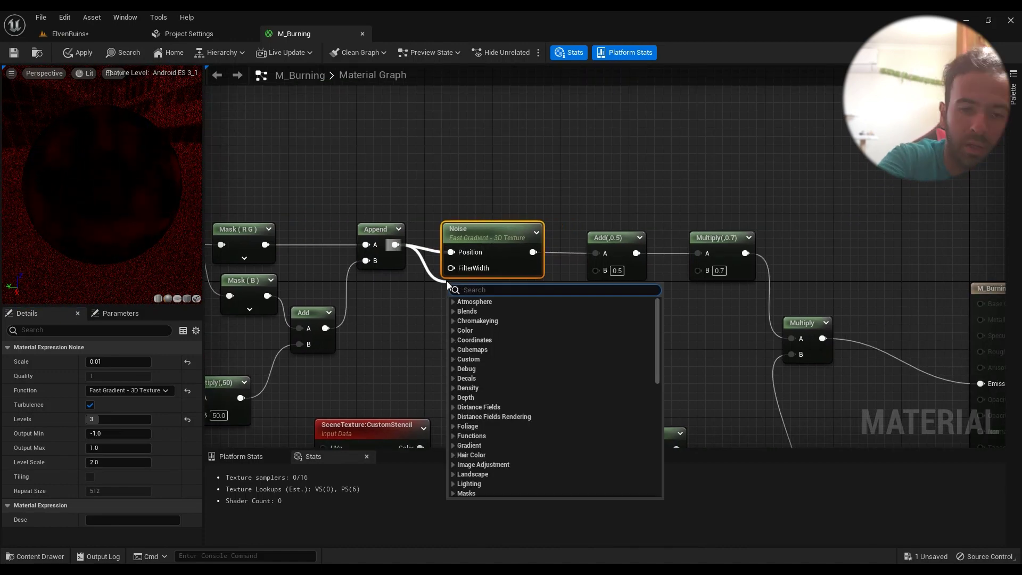
text(nois)
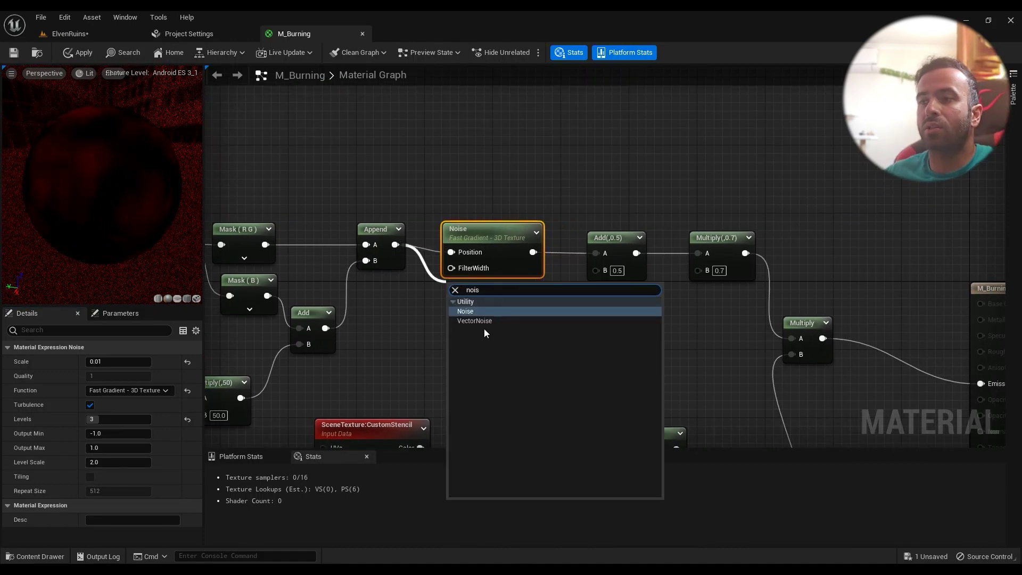
click(580, 274)
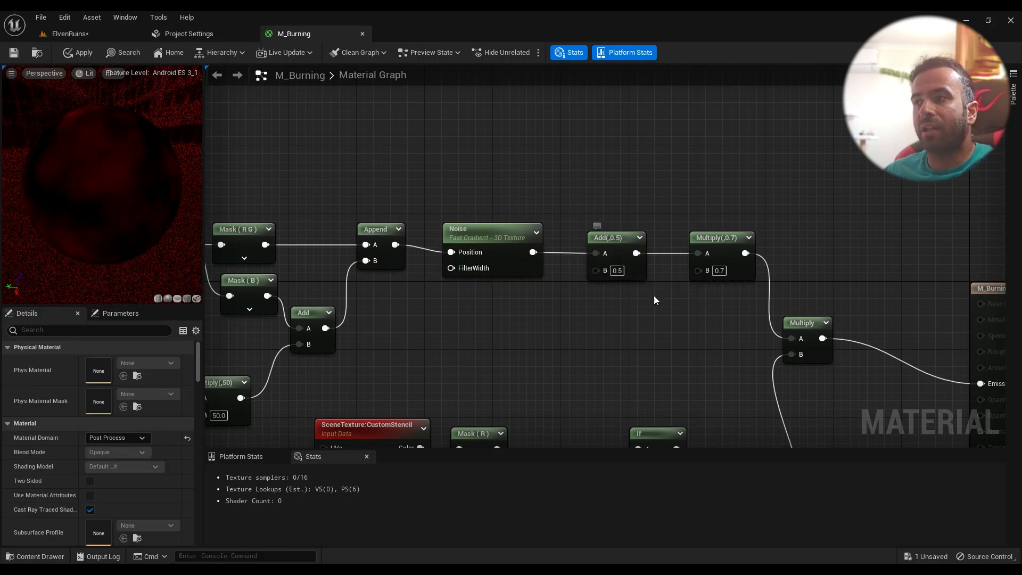
right_drag(654, 296, 470, 222)
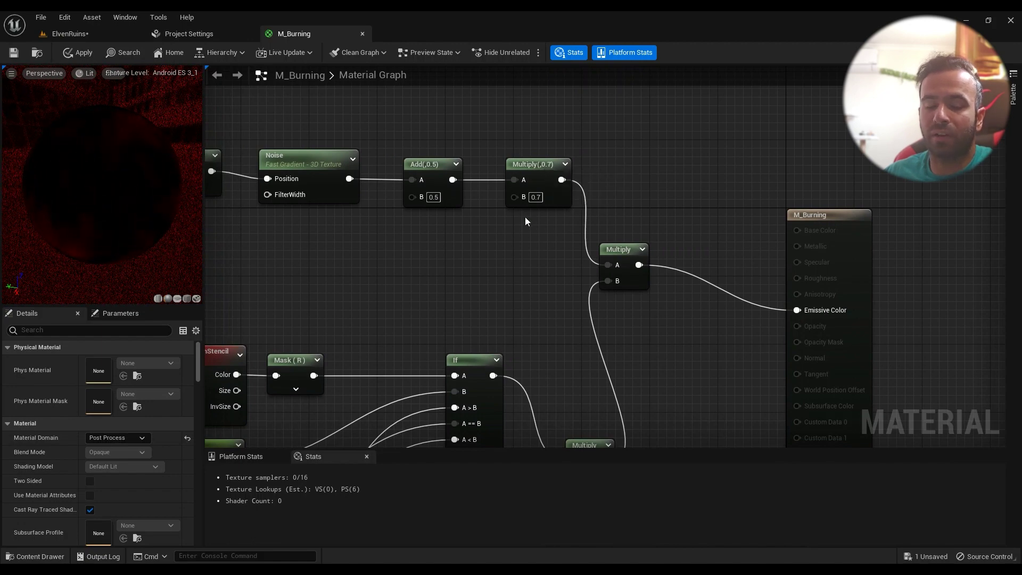
click(471, 227)
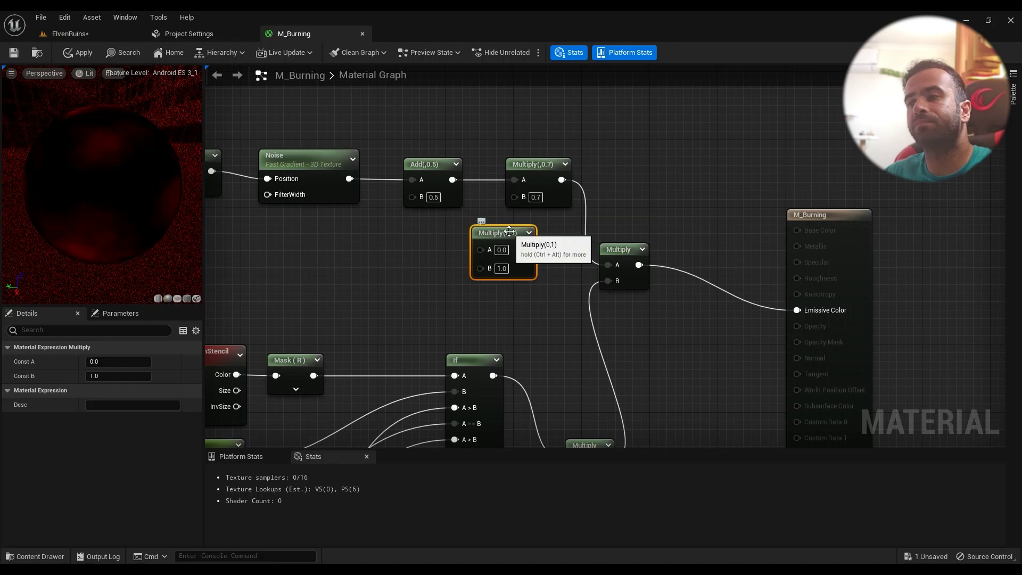
key(Delete)
scroll(554, 258, down, 1)
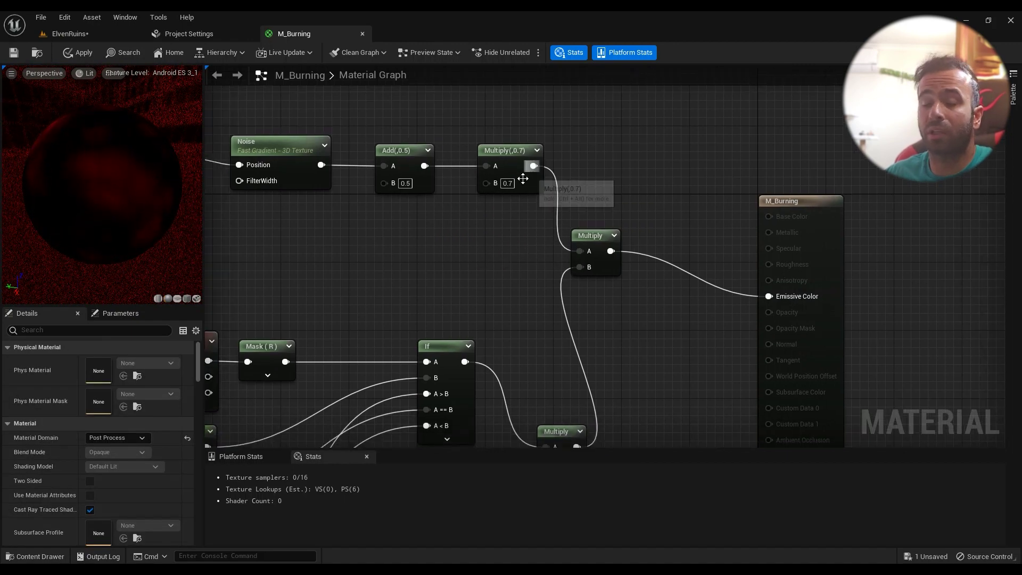
scroll(468, 291, down, 2)
right_drag(526, 241, 714, 273)
Step: Delete the unused Mask (R G) node and zoom out to frame the whole graph
click(314, 151)
key(Delete)
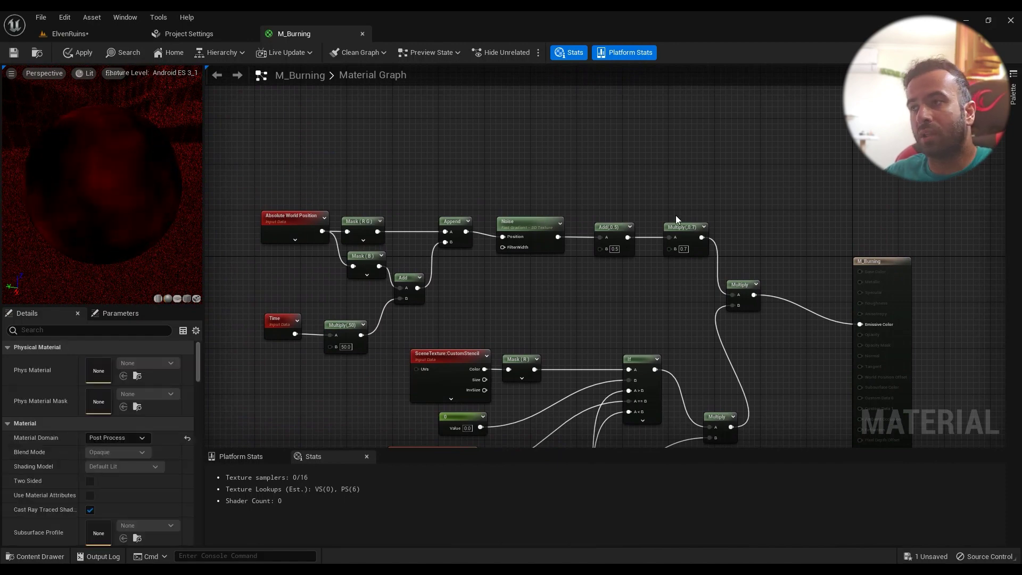
drag(727, 186, 225, 337)
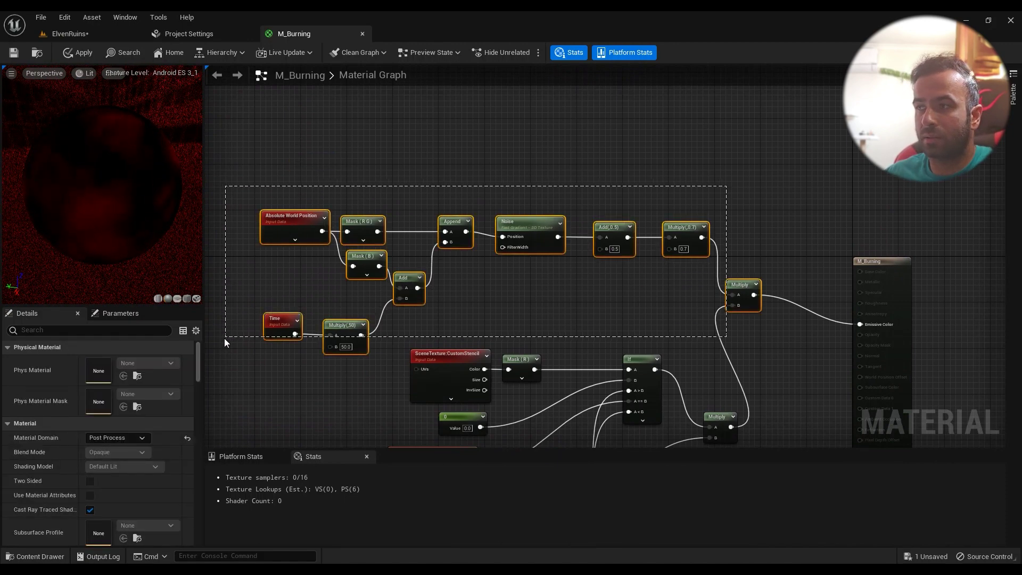
ctrl+click(749, 290)
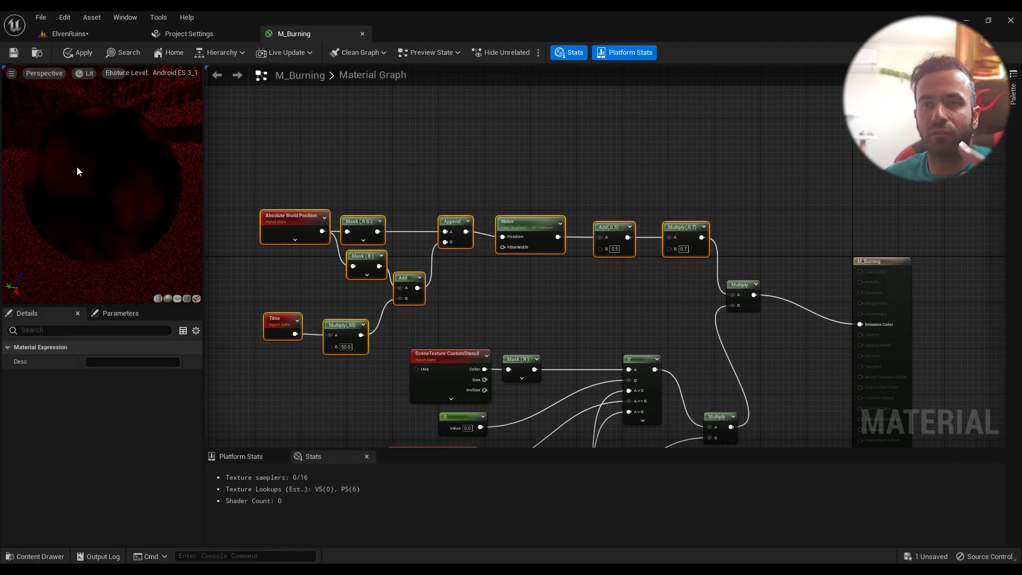
scroll(624, 283, down, 2)
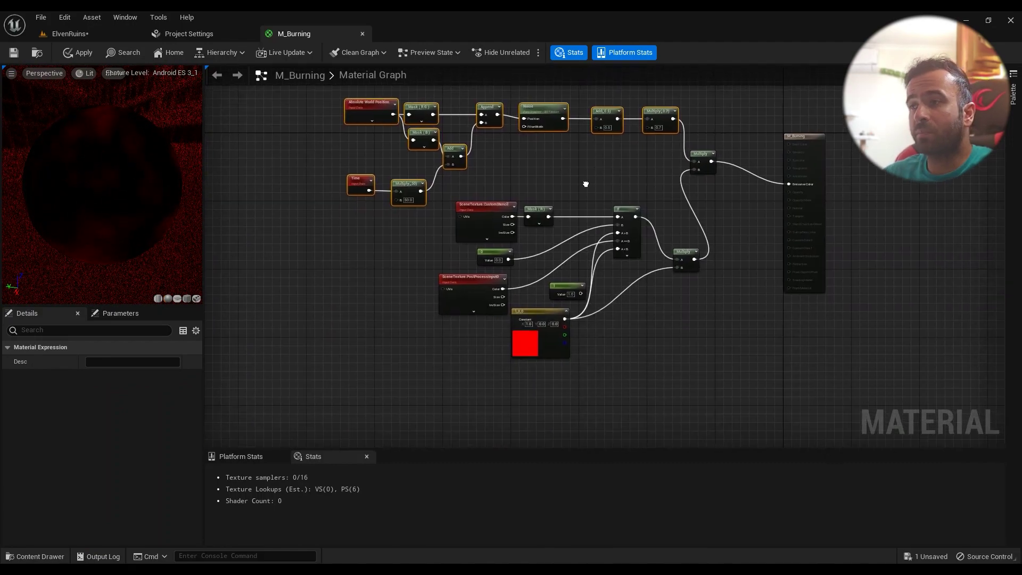
right_drag(624, 283, 587, 163)
Step: Move the SceneTexture stencil branch nodes down and to the left
click(730, 214)
drag(729, 214, 444, 369)
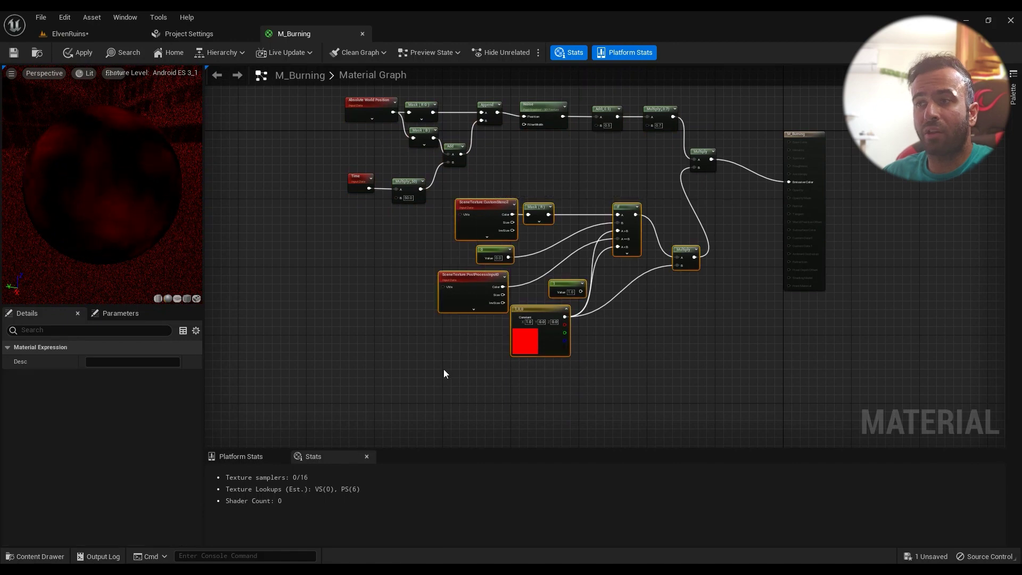
drag(548, 314, 511, 370)
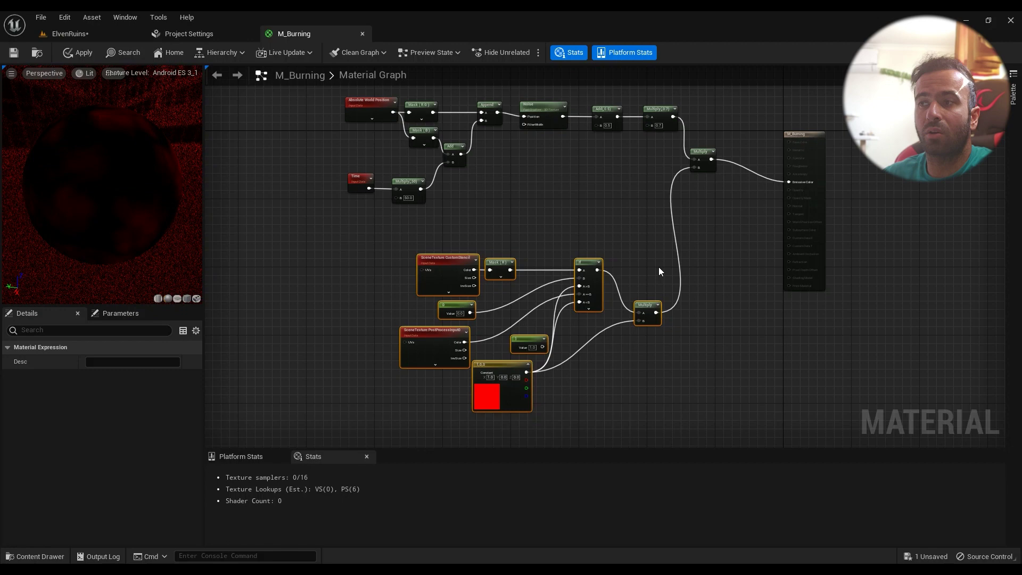
click(612, 263)
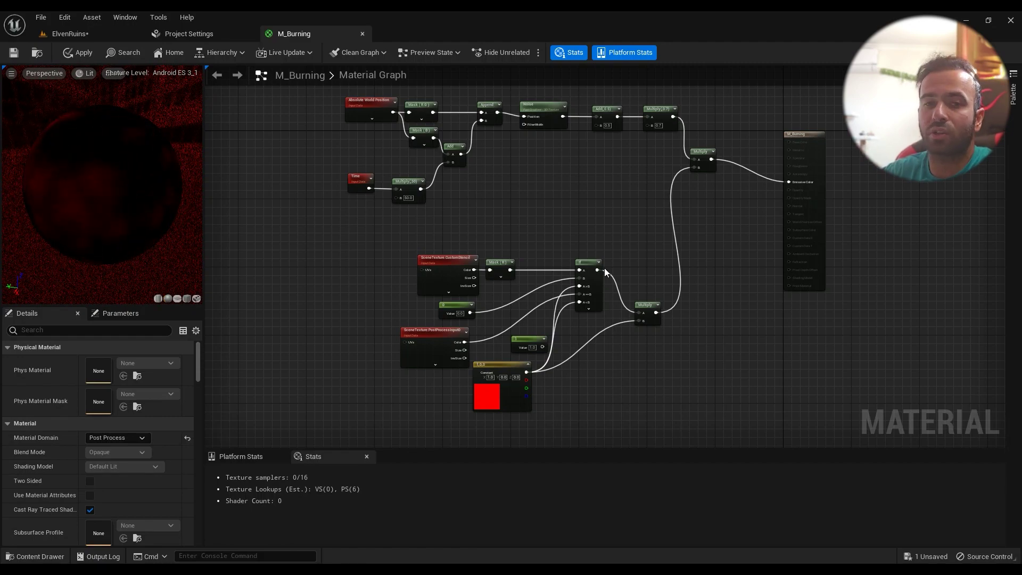
scroll(479, 270, up, 2)
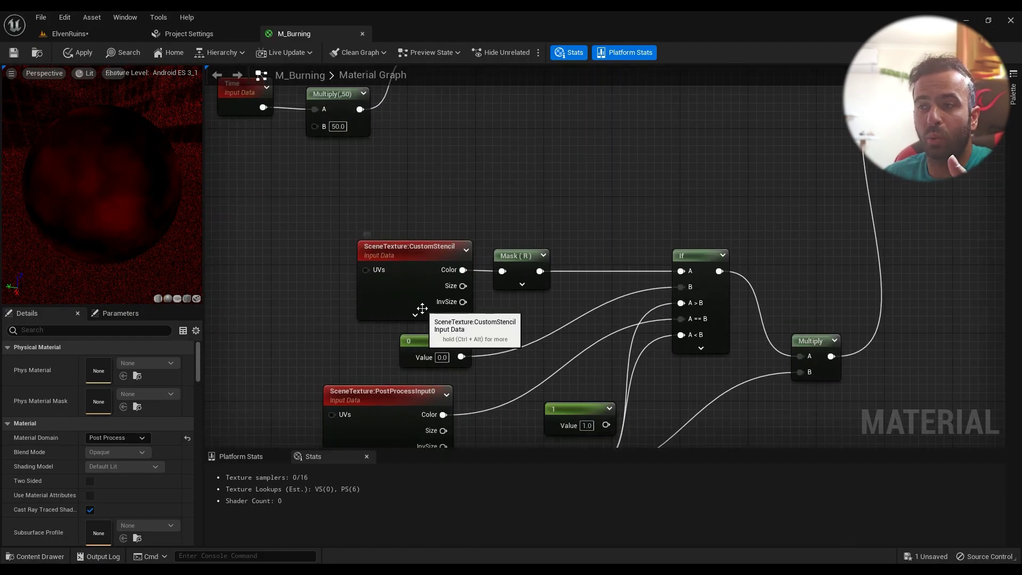
scroll(503, 347, down, 1)
right_drag(504, 347, 502, 275)
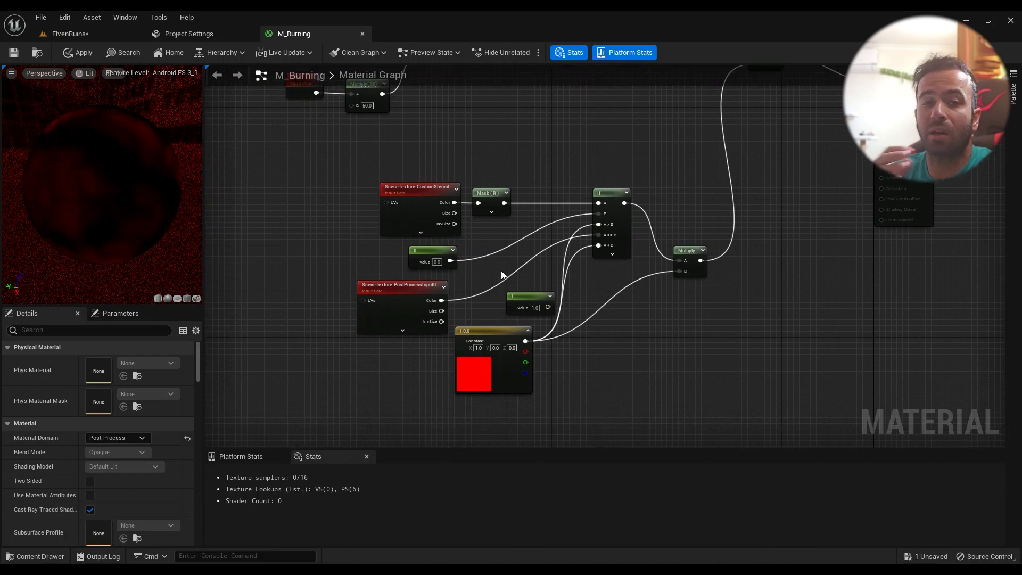
scroll(491, 230, down, 3)
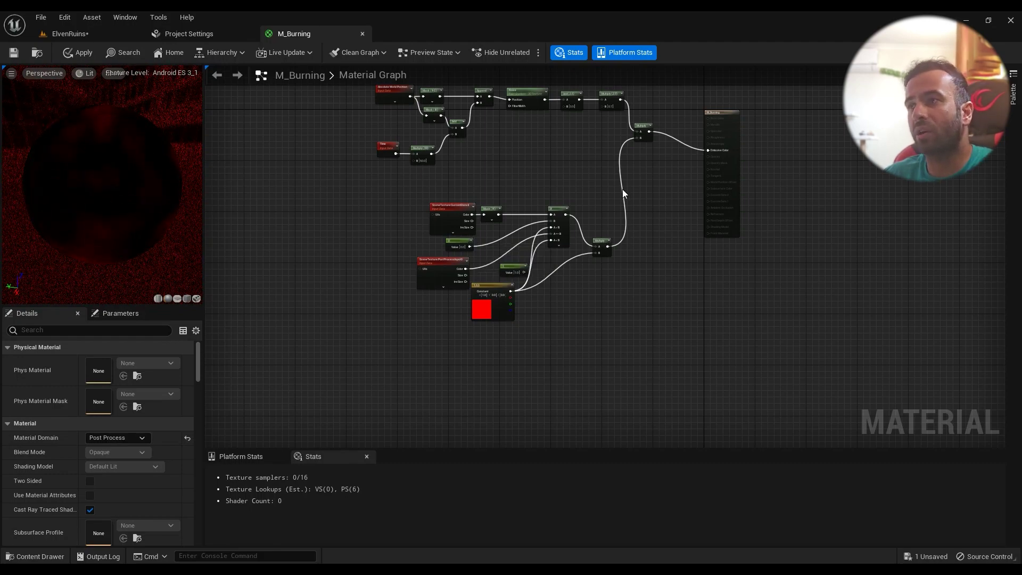
scroll(626, 267, up, 3)
scroll(627, 286, down, 3)
right_drag(613, 196, 689, 196)
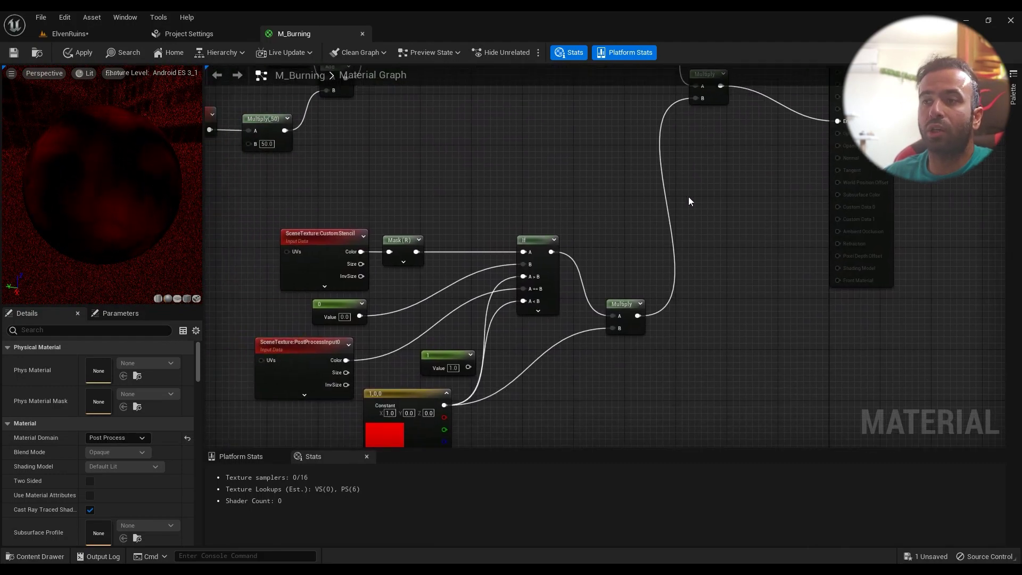
drag(708, 187, 328, 448)
scroll(662, 276, up, 3)
right_drag(662, 276, 631, 317)
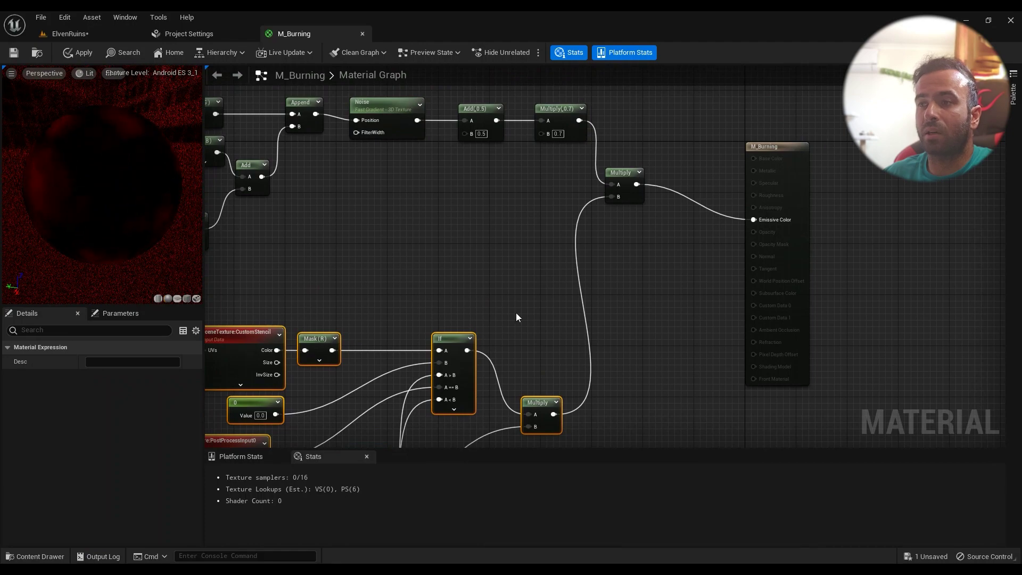
right_drag(456, 399, 705, 303)
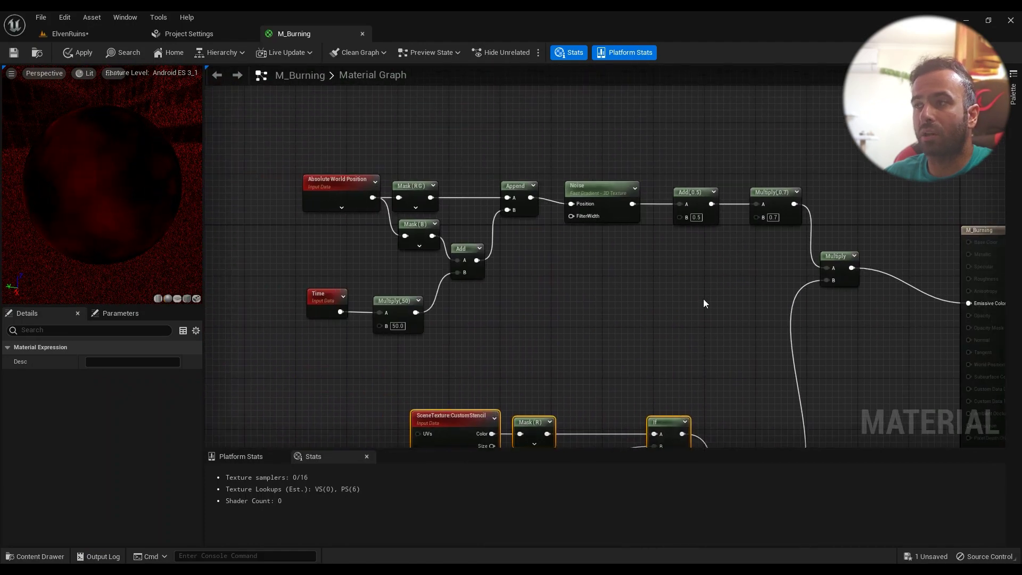
scroll(705, 304, down, 1)
right_drag(769, 329, 484, 274)
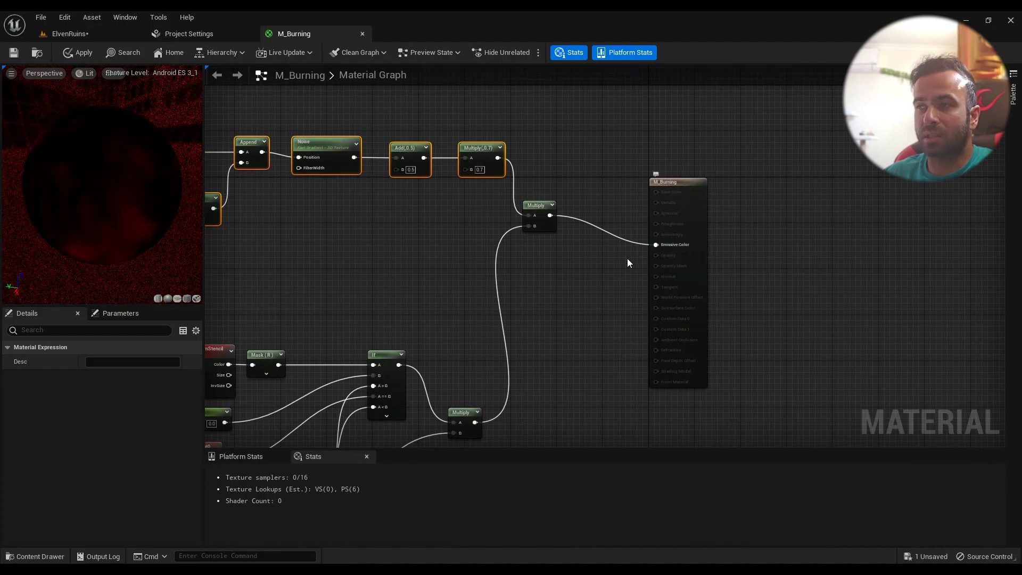
click(529, 276)
scroll(487, 186, up, 3)
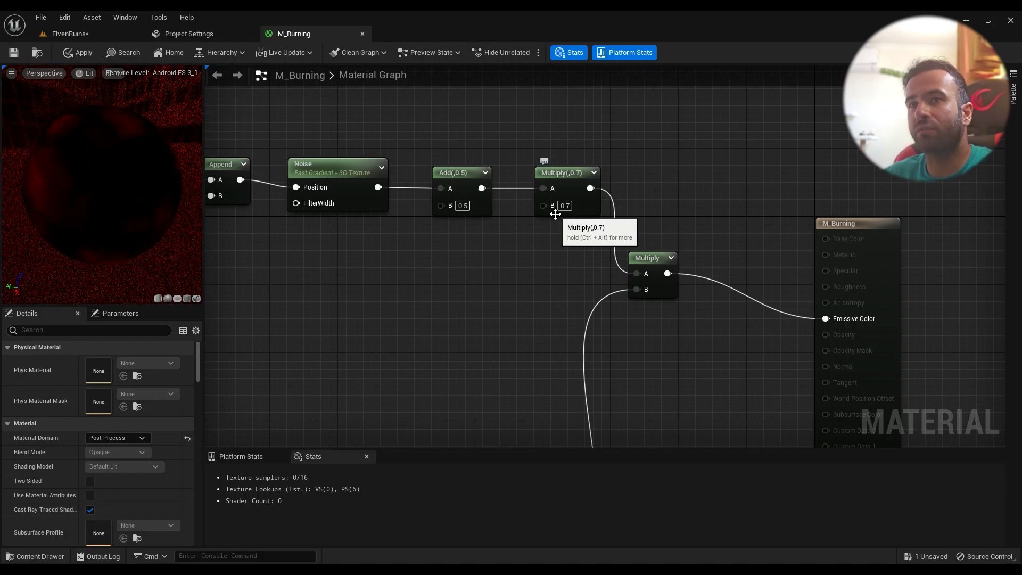
Step: Apply and save M_Burning, then fly through ElvenRuins to check the red burn
click(84, 57)
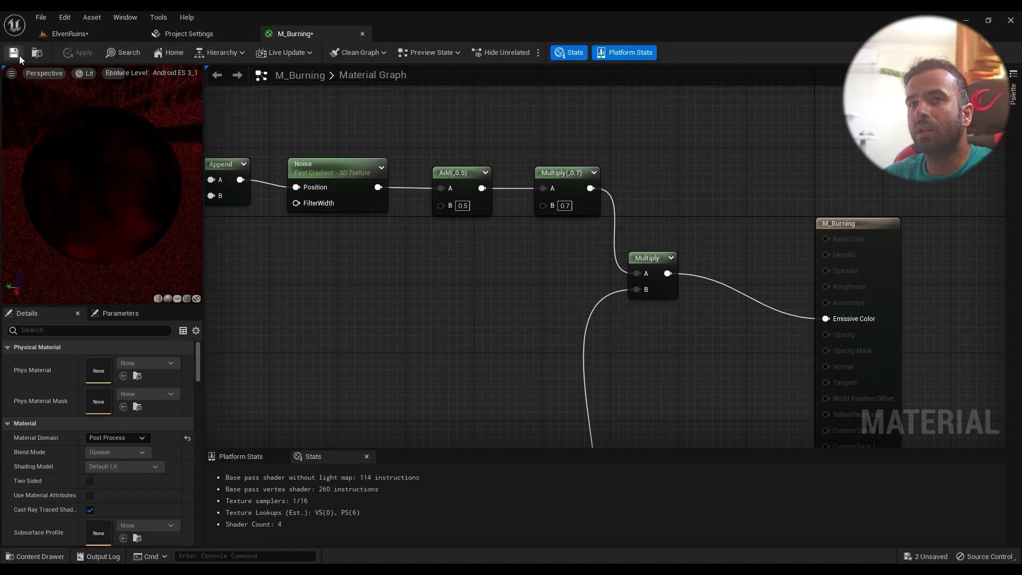
click(18, 54)
click(94, 32)
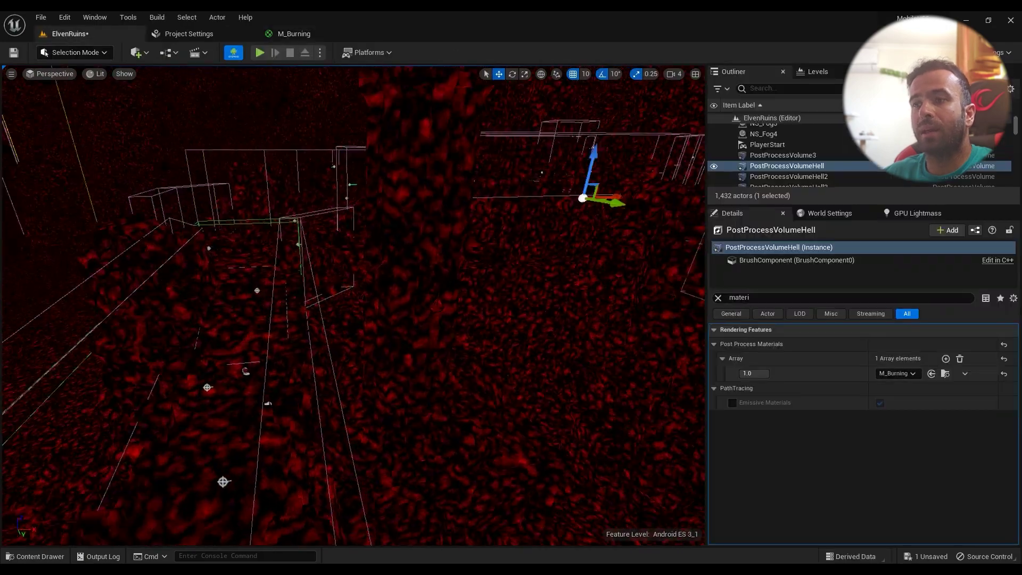
right_drag(456, 345, 477, 335)
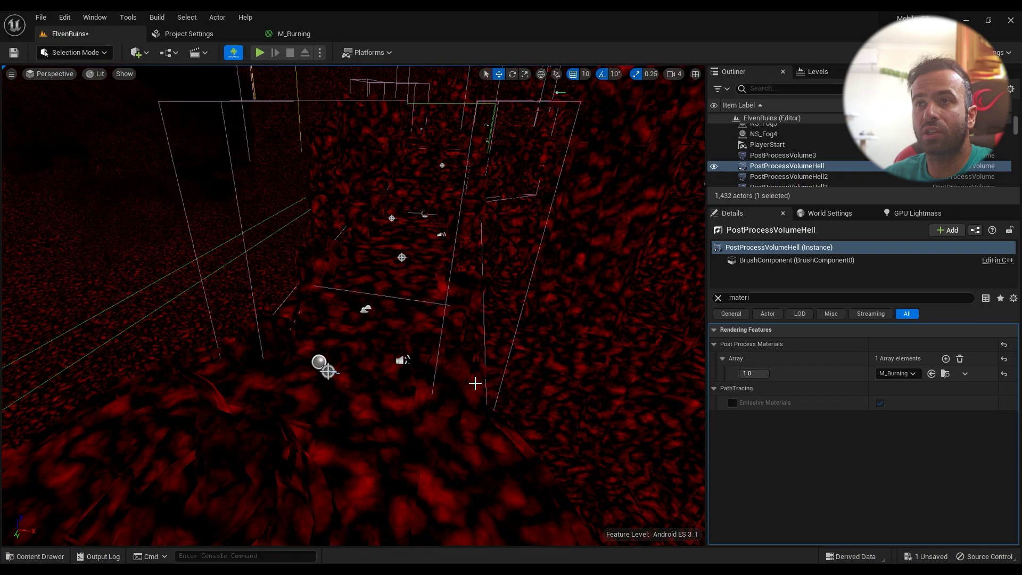
click(294, 33)
right_drag(401, 265, 592, 278)
click(564, 181)
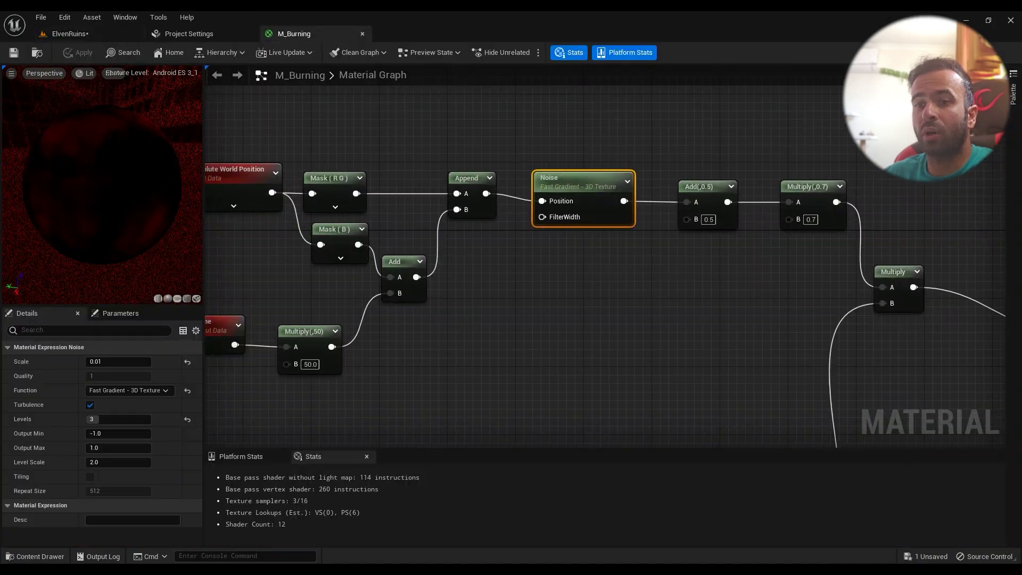
right_drag(222, 324, 428, 292)
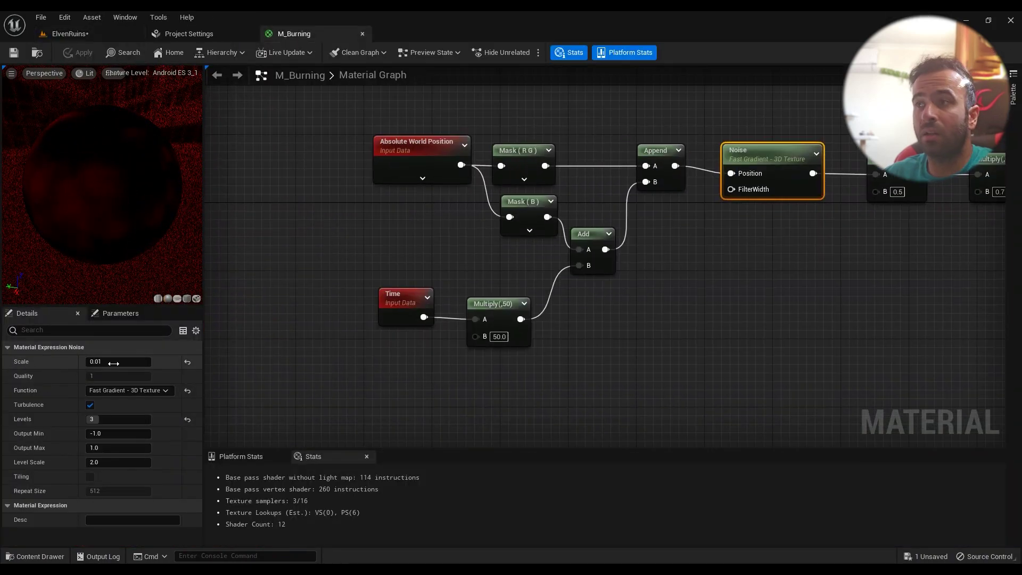
click(67, 33)
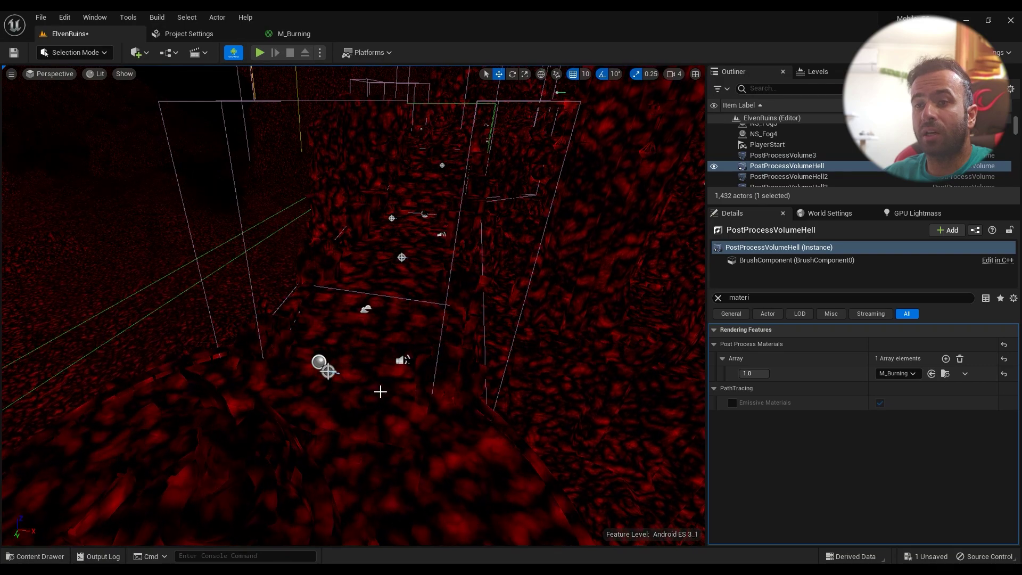
right_drag(379, 391, 372, 388)
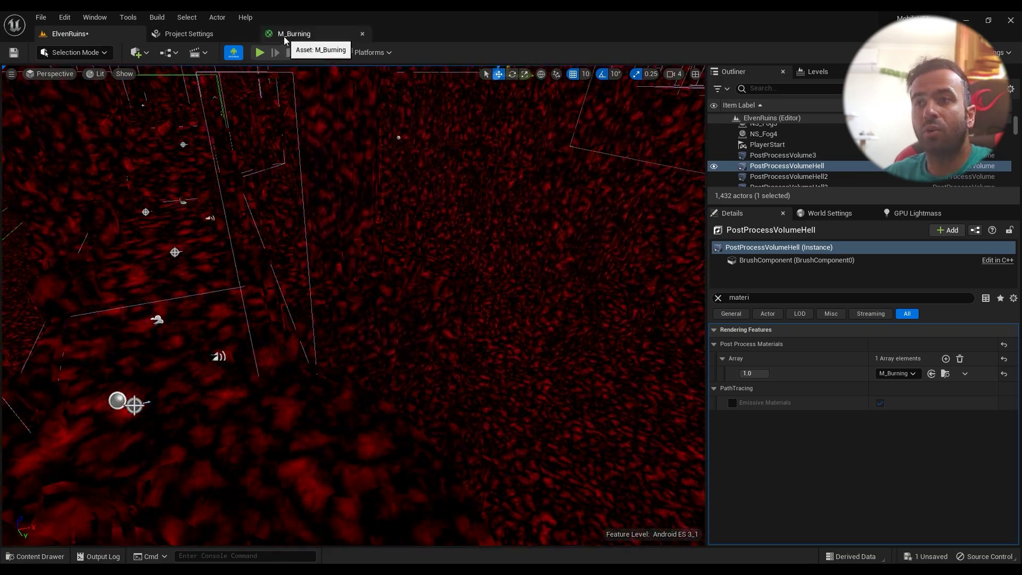
key(f)
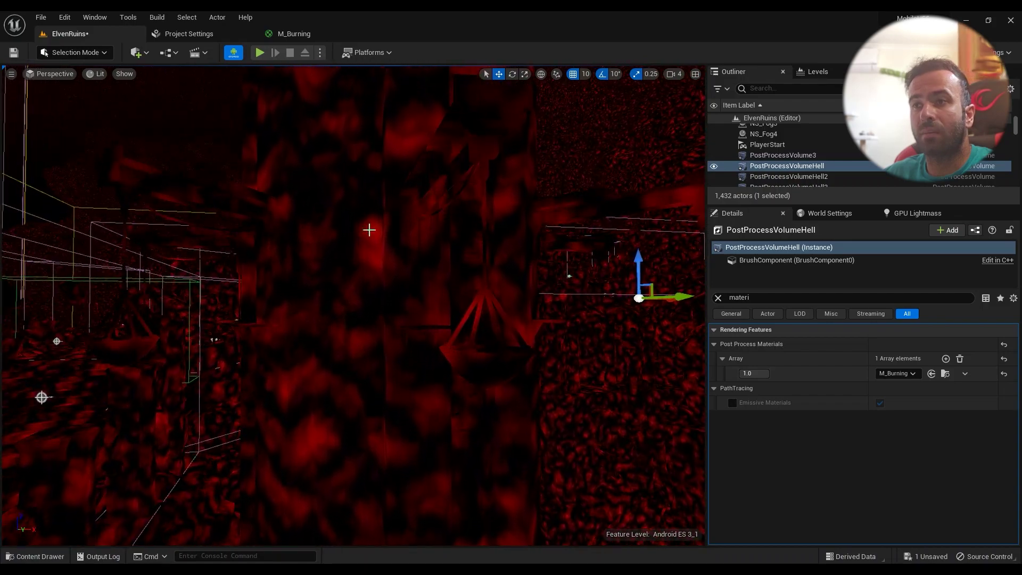
right_drag(397, 376, 486, 402)
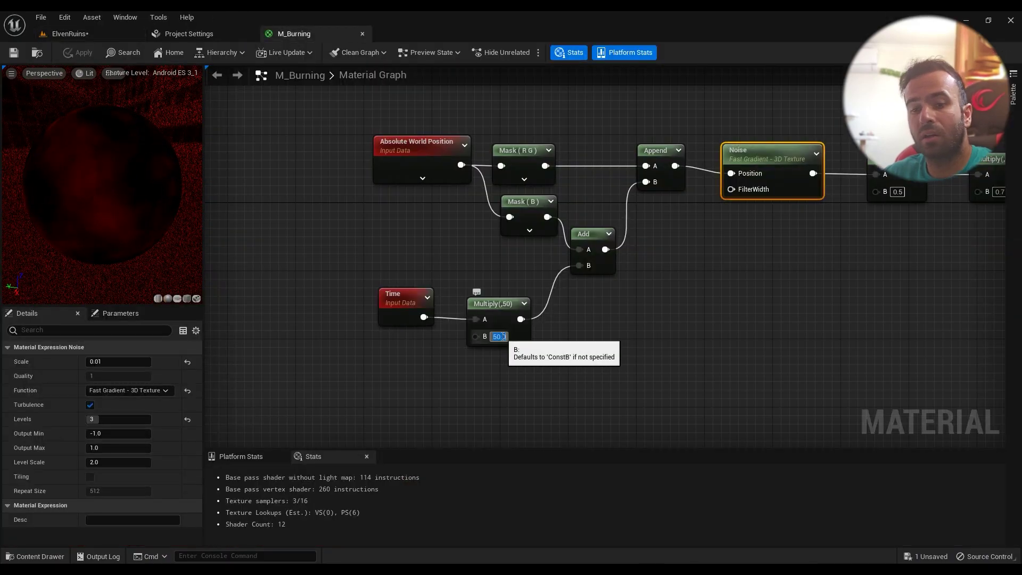
Step: Set the Time multiplier to 100, apply, and preview the faster burn in ElvenRuins
text(100)
key(Return)
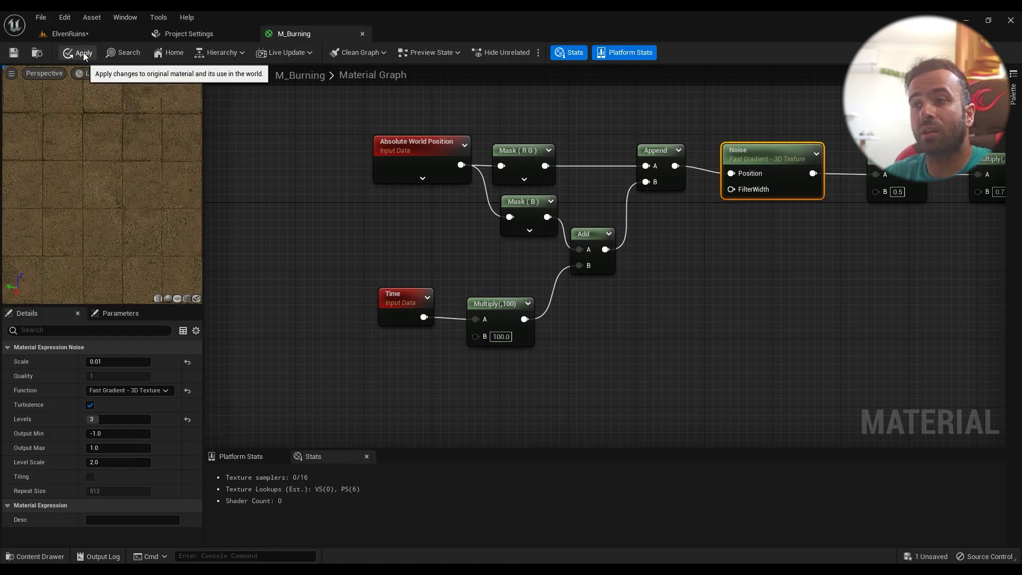
click(77, 52)
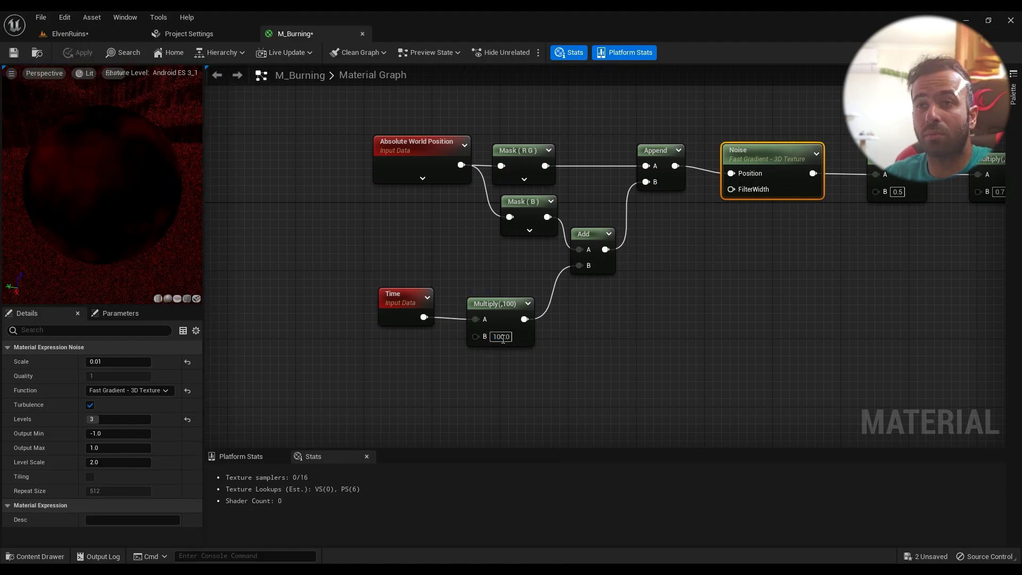
click(69, 33)
right_drag(322, 265, 277, 234)
click(287, 34)
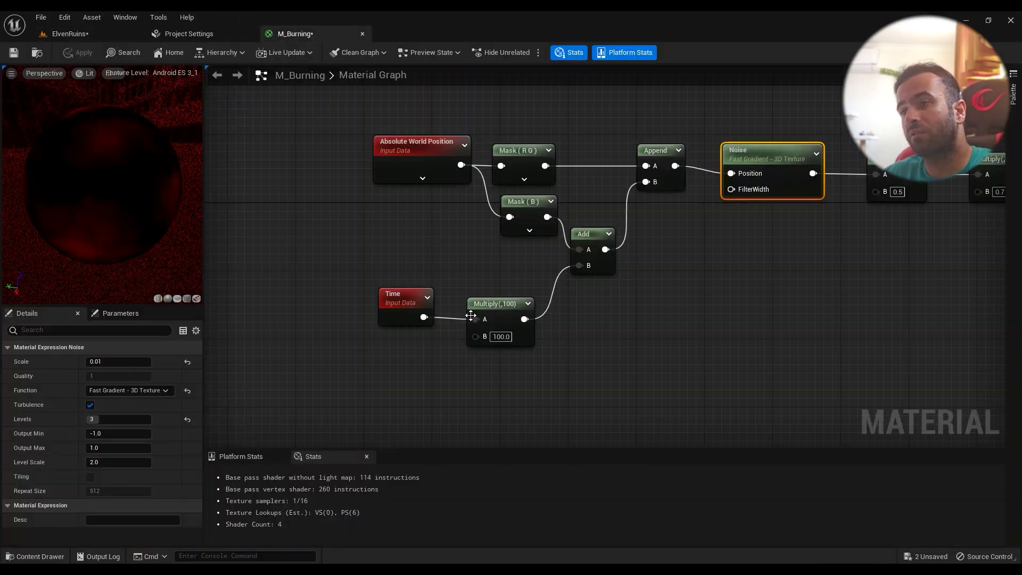
Step: Restore the Time multiplier to 50 and view the ElvenRuins level again
click(501, 336)
text(50)
key(Return)
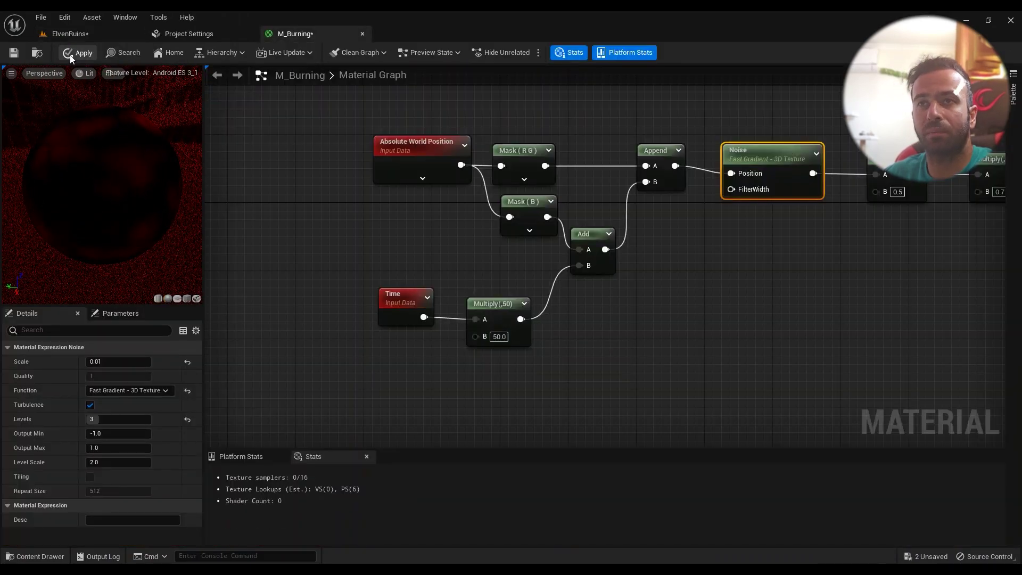
click(69, 34)
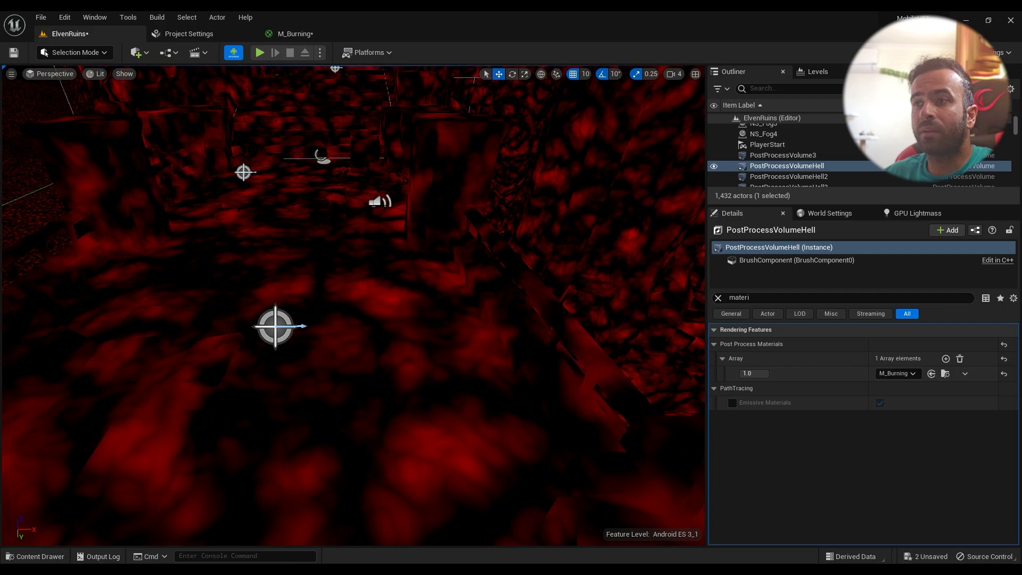
right_drag(366, 242, 366, 242)
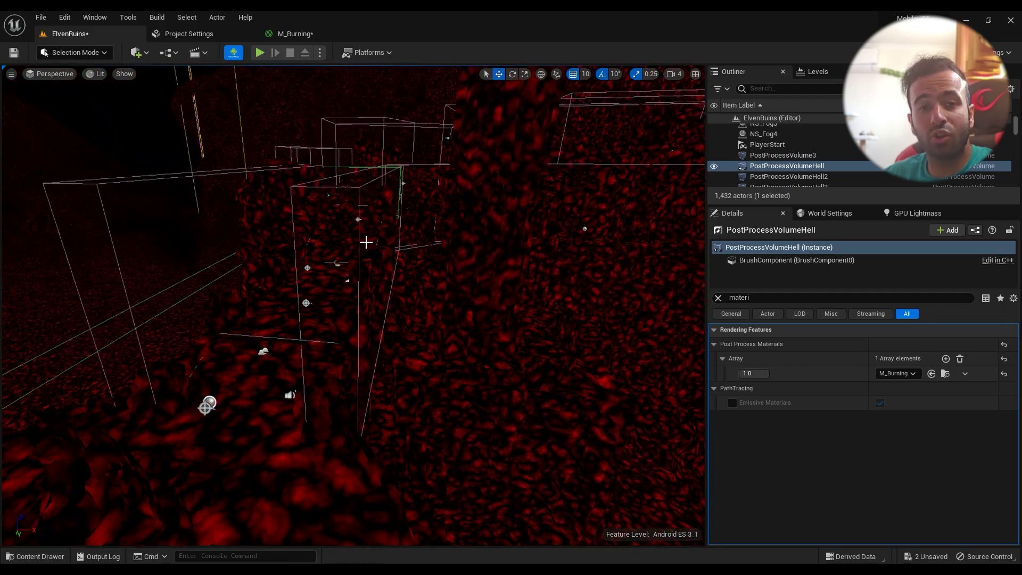